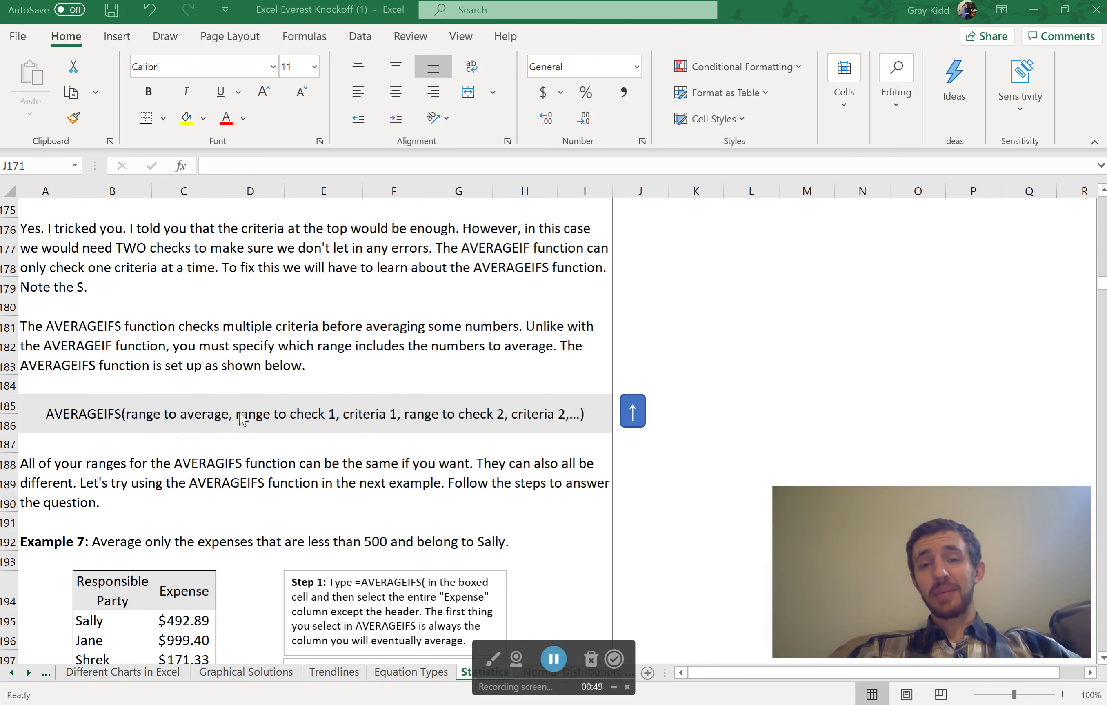
Scroll down the Statistics sheet to Example 7's expense table and its three Step boxes.
scroll(243, 420, down, 4)
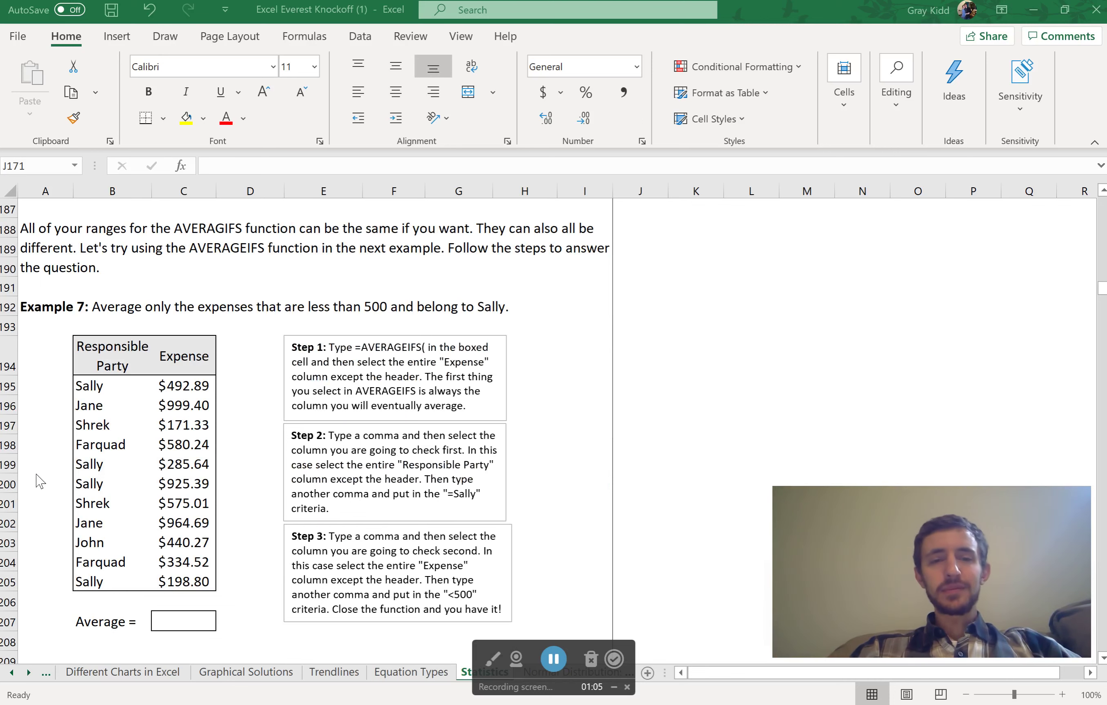
Start an AVERAGEIFS formula in C207 that averages the Expense column C195:C205.
click(188, 623)
text(=)
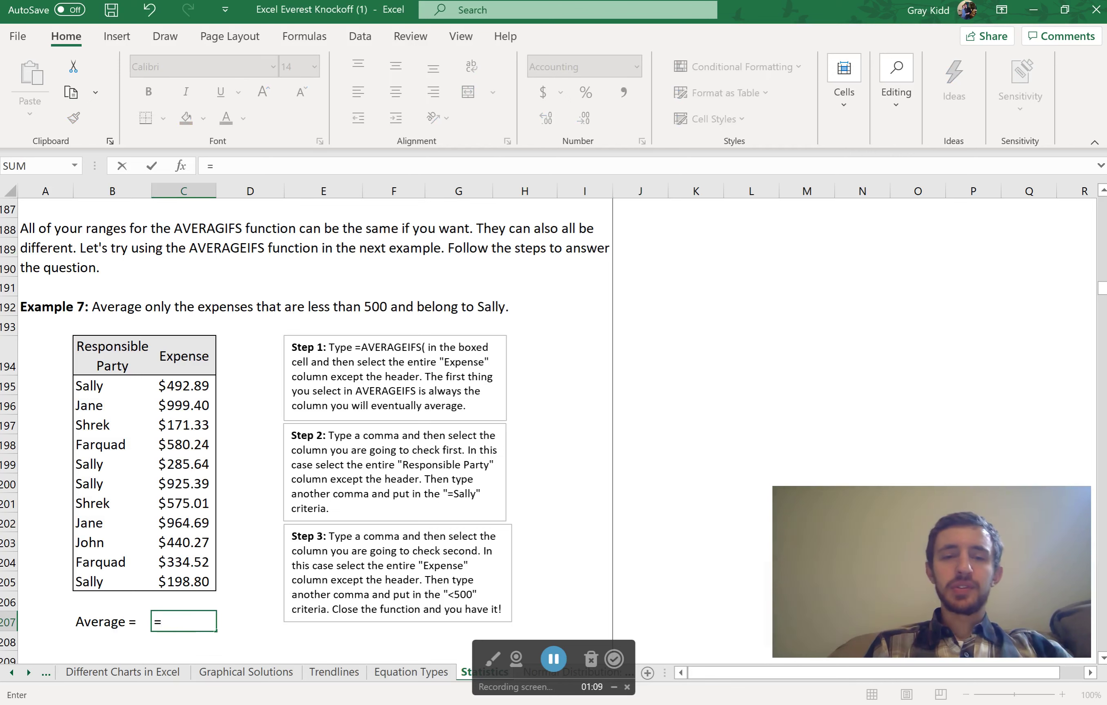
text(AVEA)
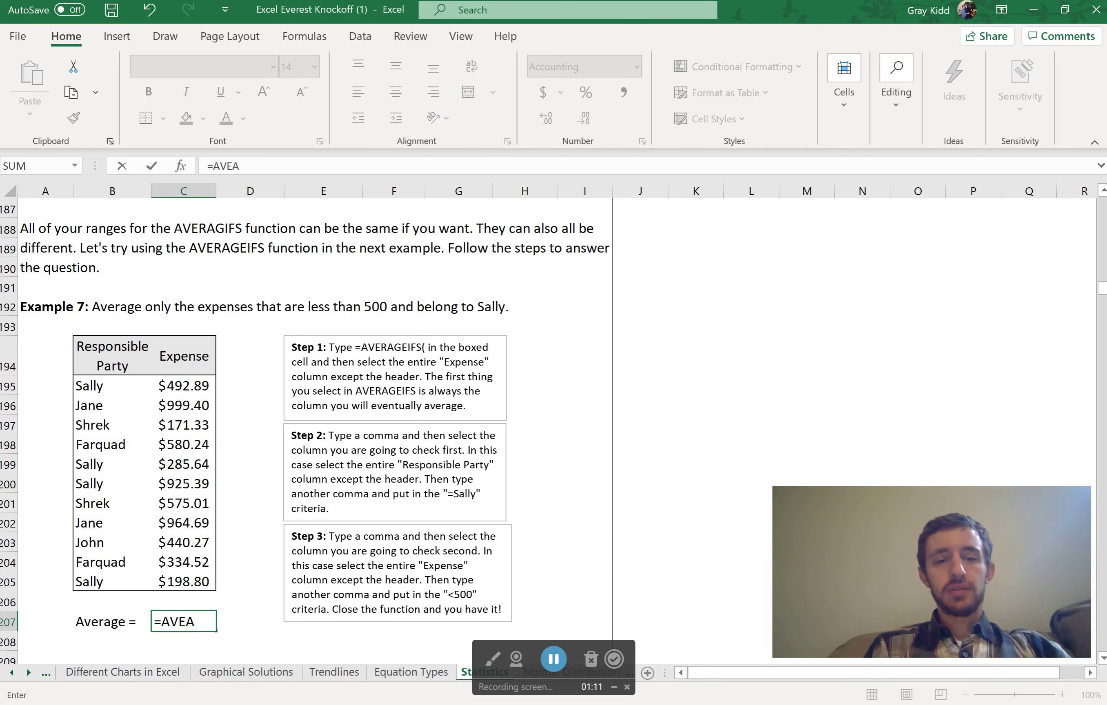
key(BackSpace)
text(RAGEIFS)
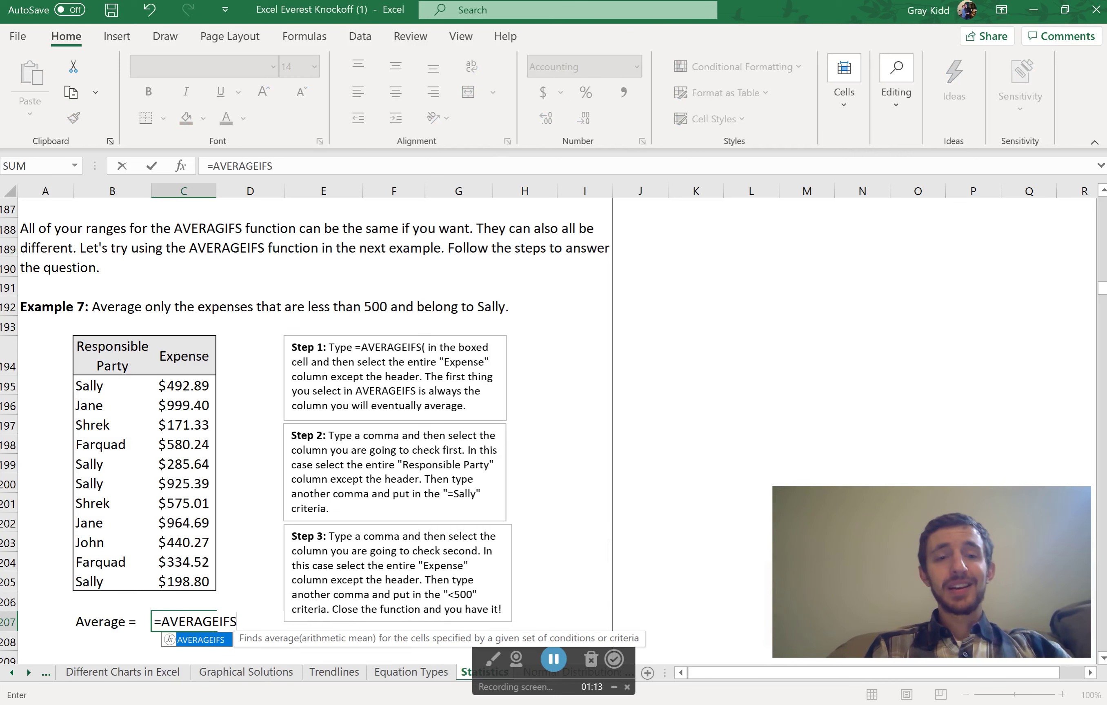
text(()
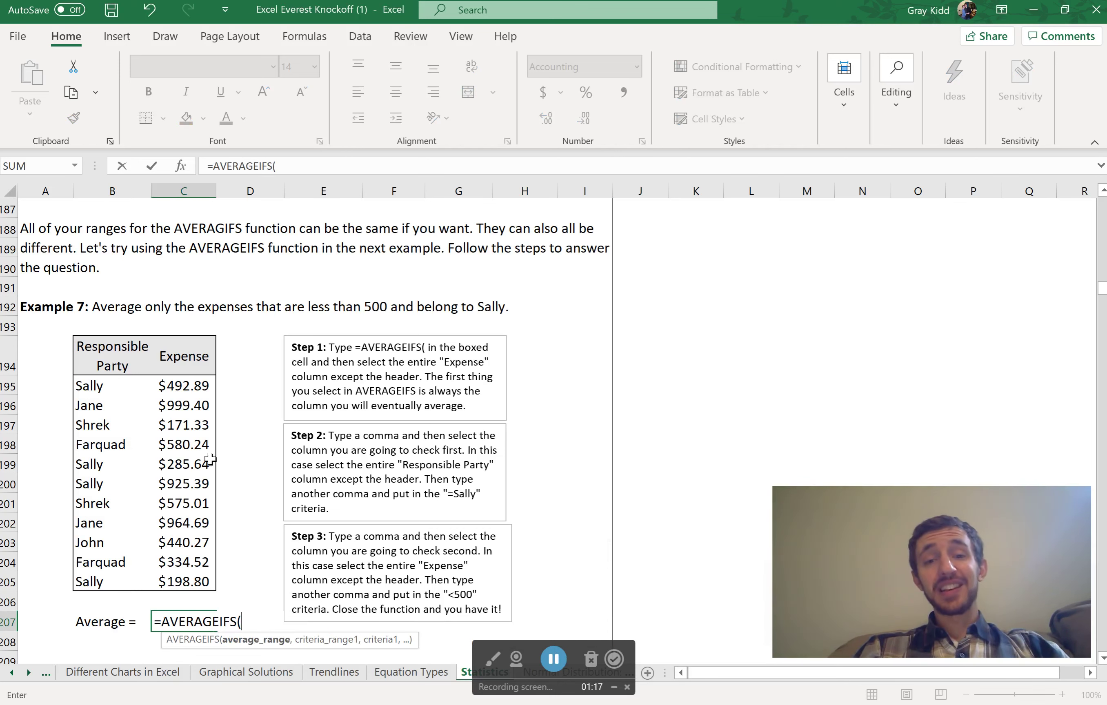
click(190, 391)
drag(192, 395, 186, 577)
text(,)
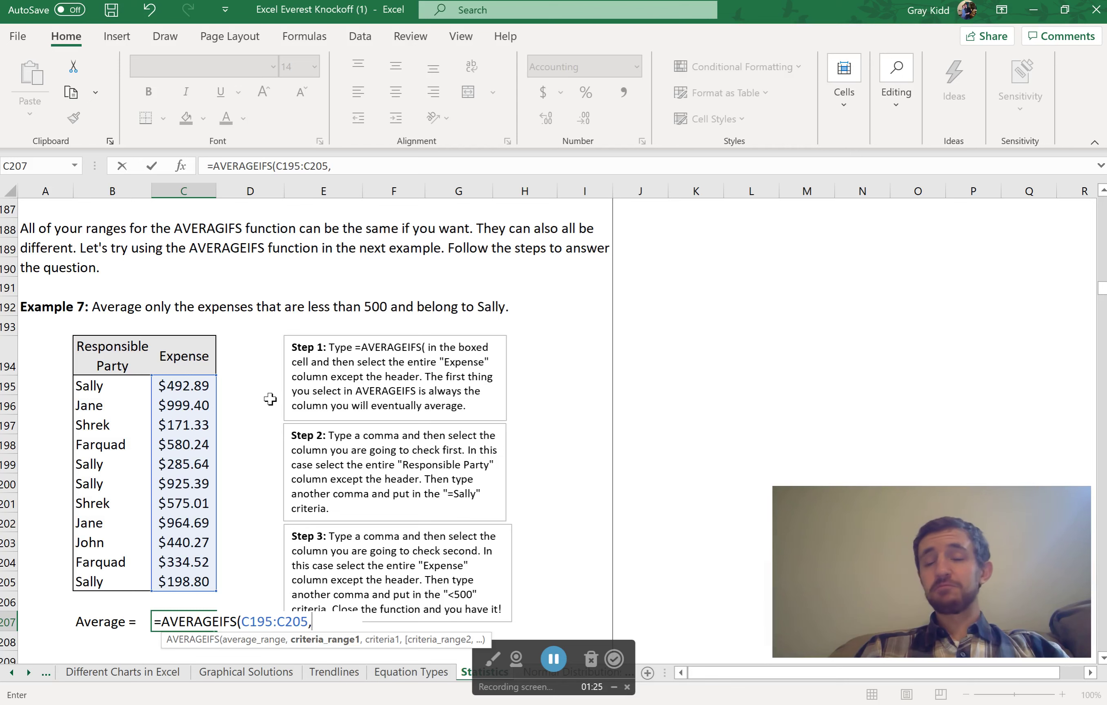
Add criteria "<500" on C195:C205 and "=Sally" on B195:B205, giving $325.78.
drag(193, 387, 195, 577)
text(,)
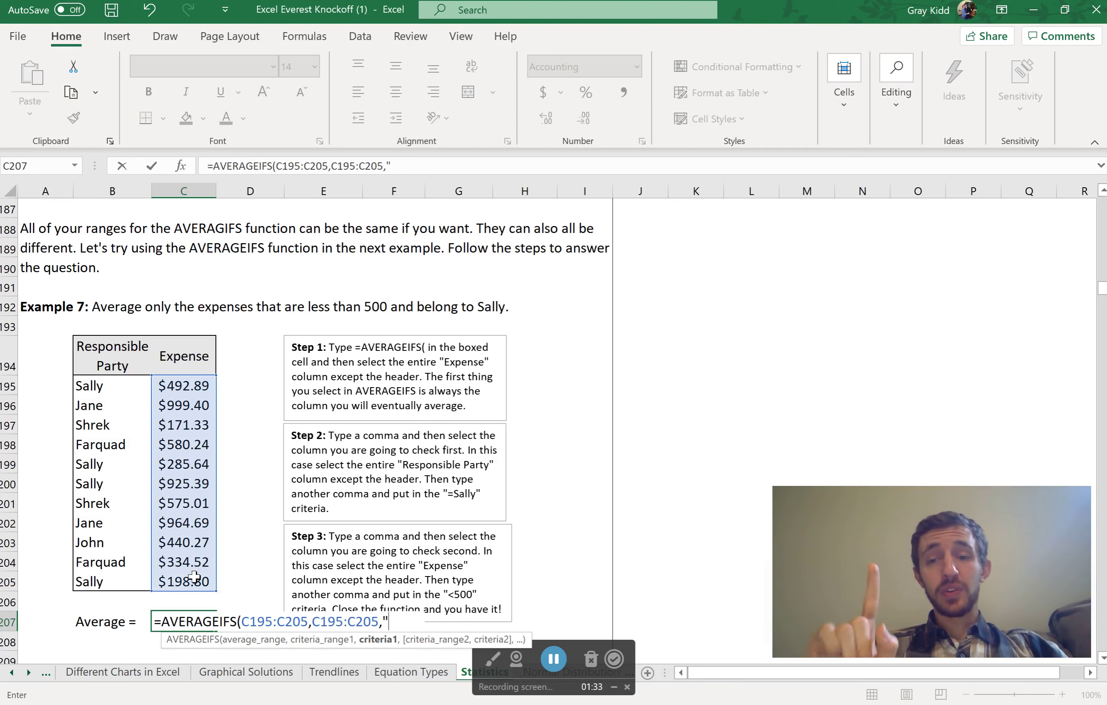
text("<)
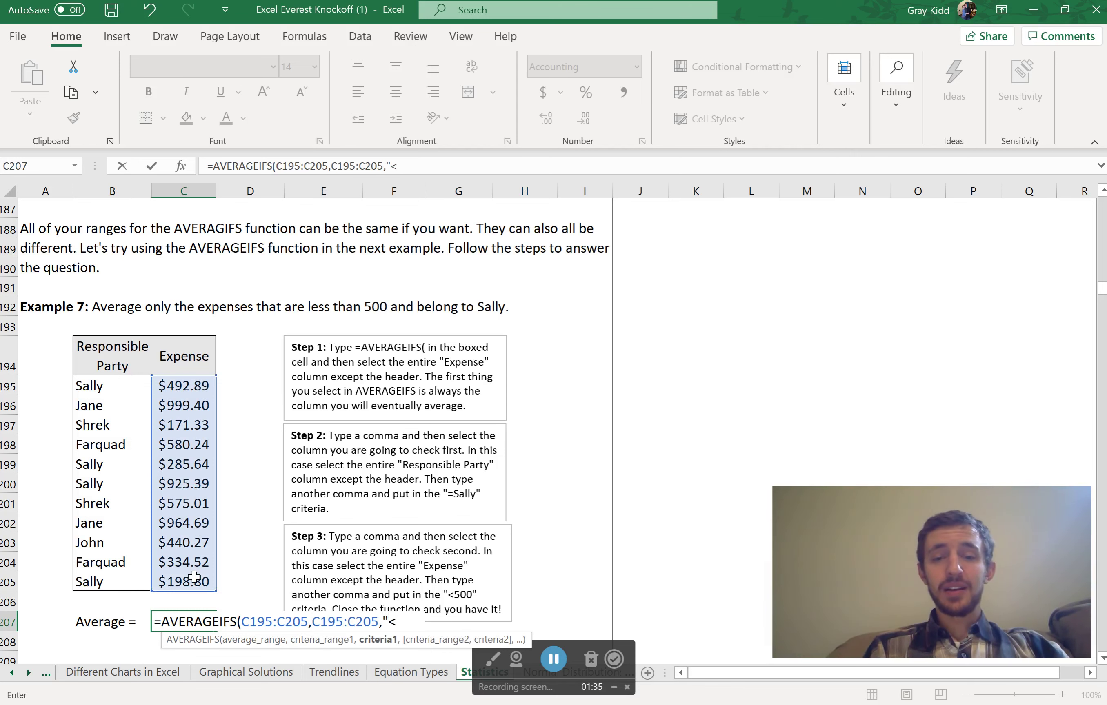
text(500",)
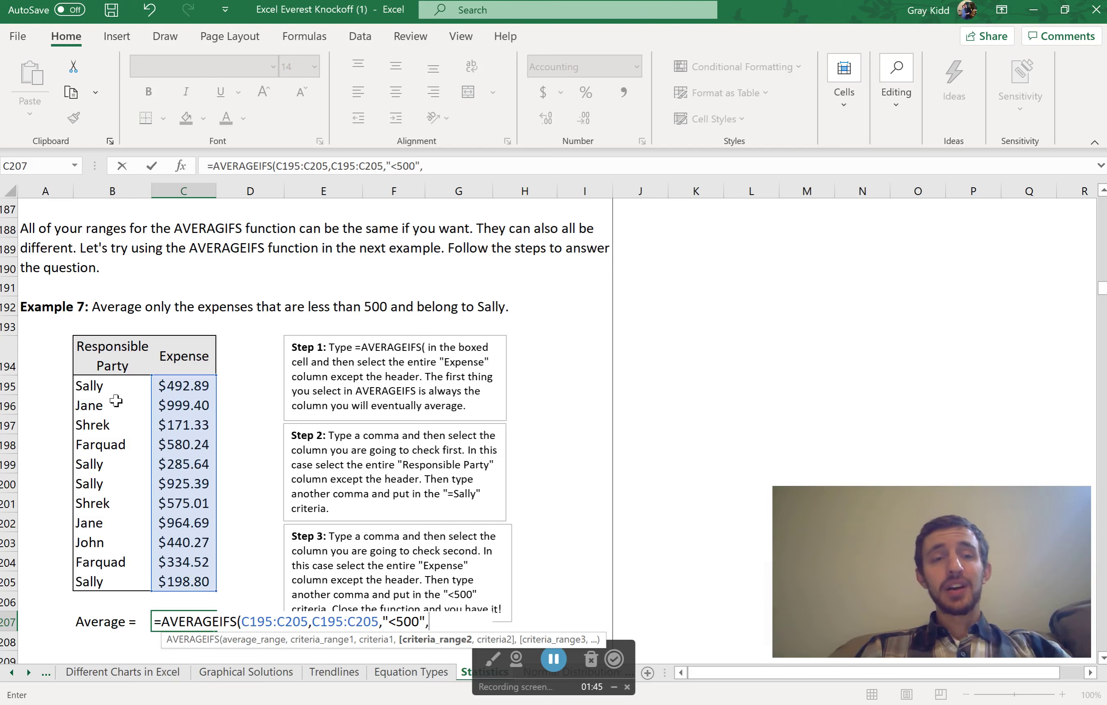
drag(109, 393, 116, 582)
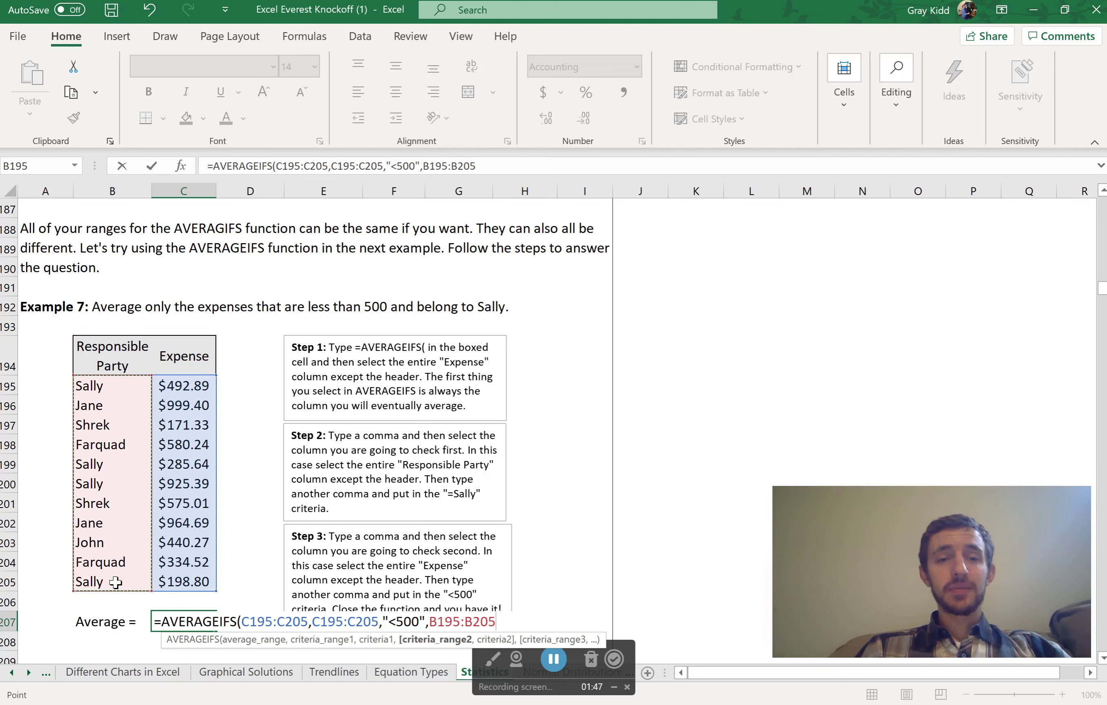
text(,"=)
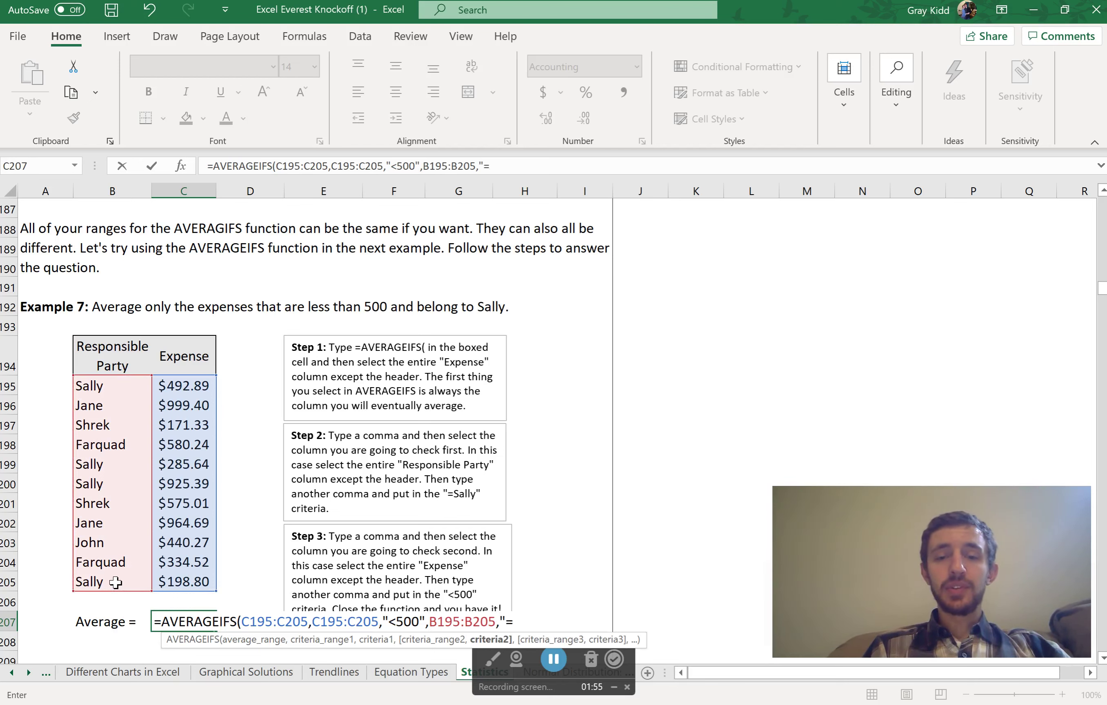
text(Sally")
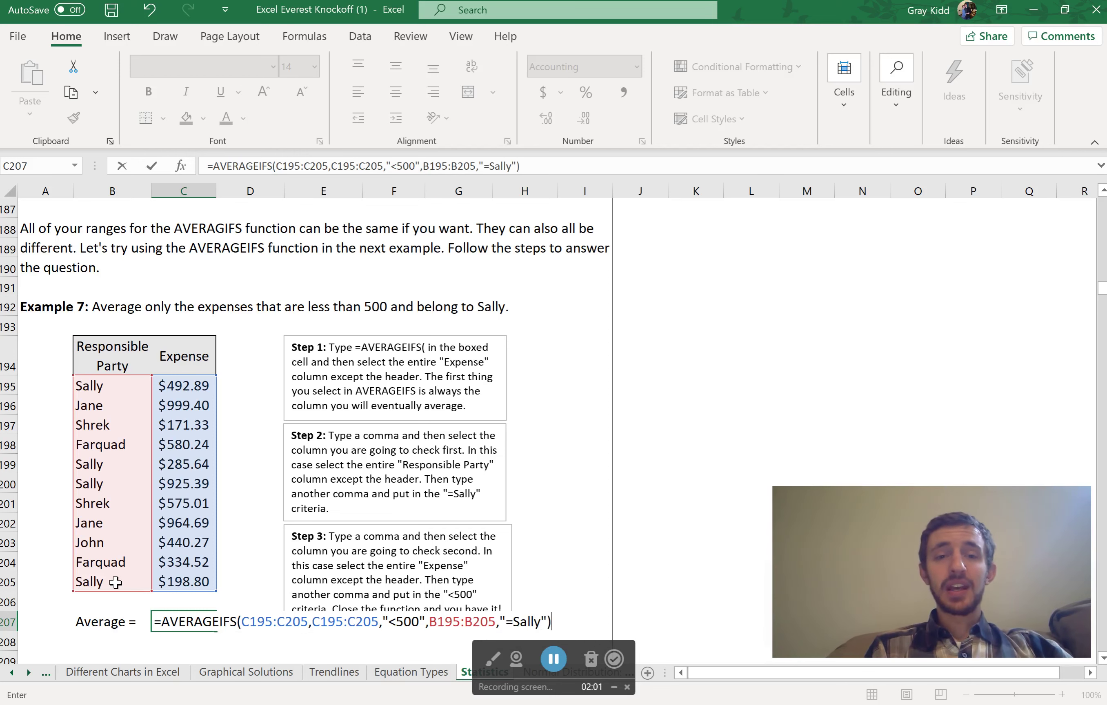
key(Return)
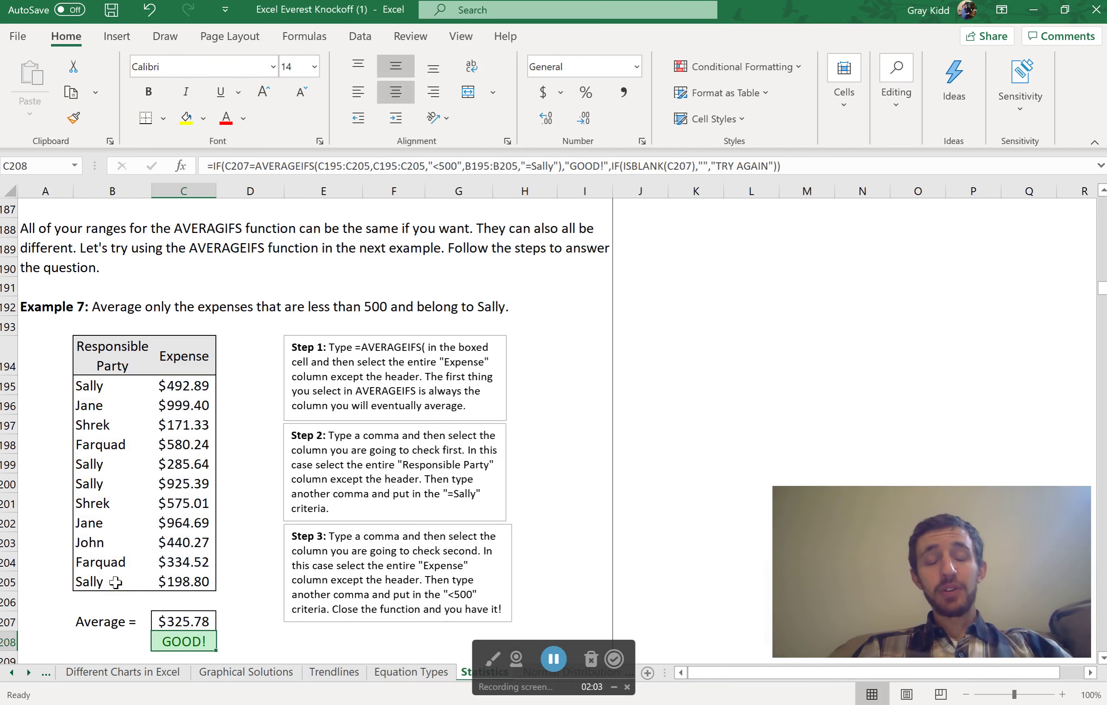
Delete the Example 7 AVERAGEIFS formula from C207 and scroll down to Example 8's table.
scroll(637, 637, down, 1)
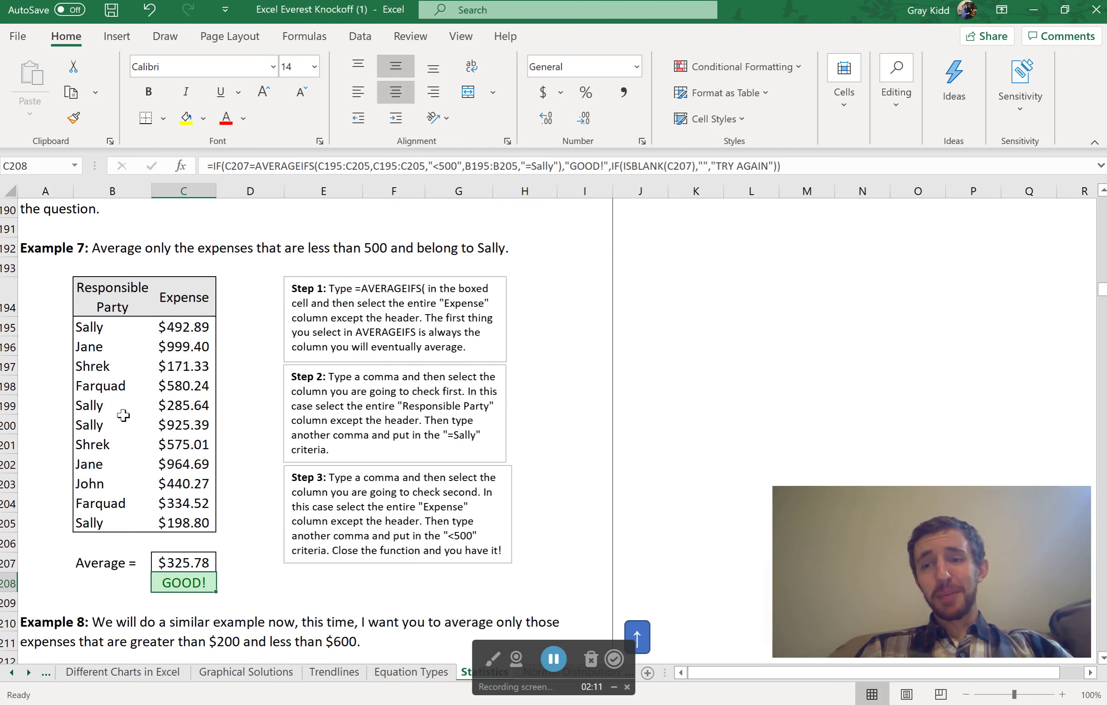
click(198, 565)
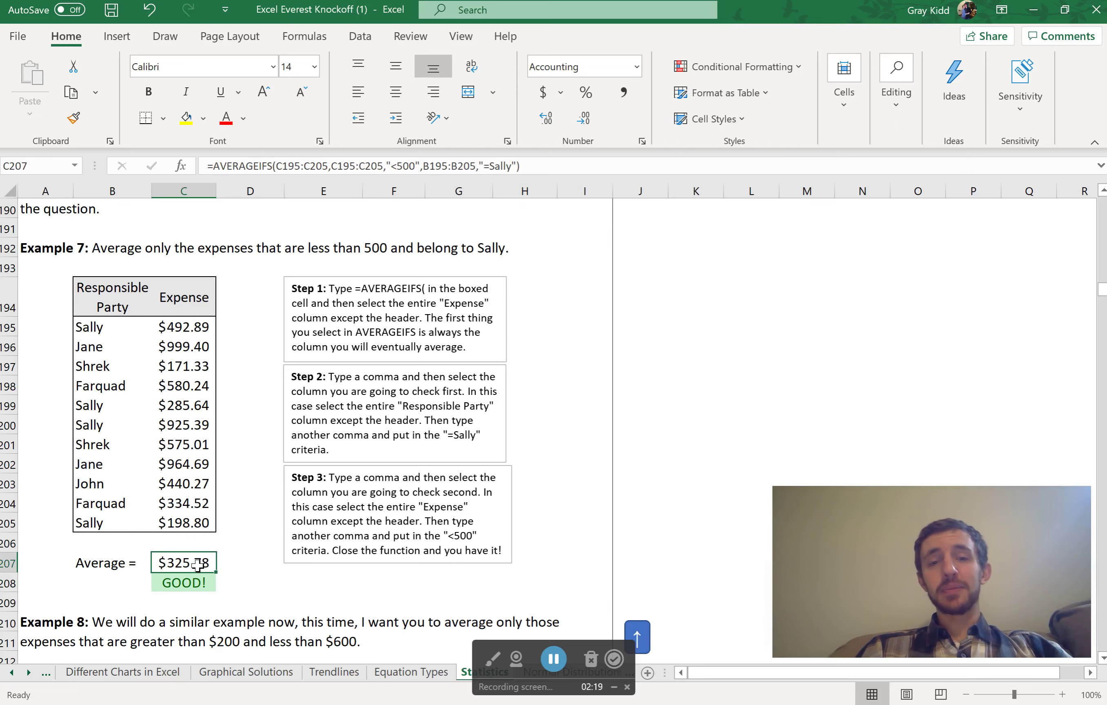
scroll(199, 565, down, 4)
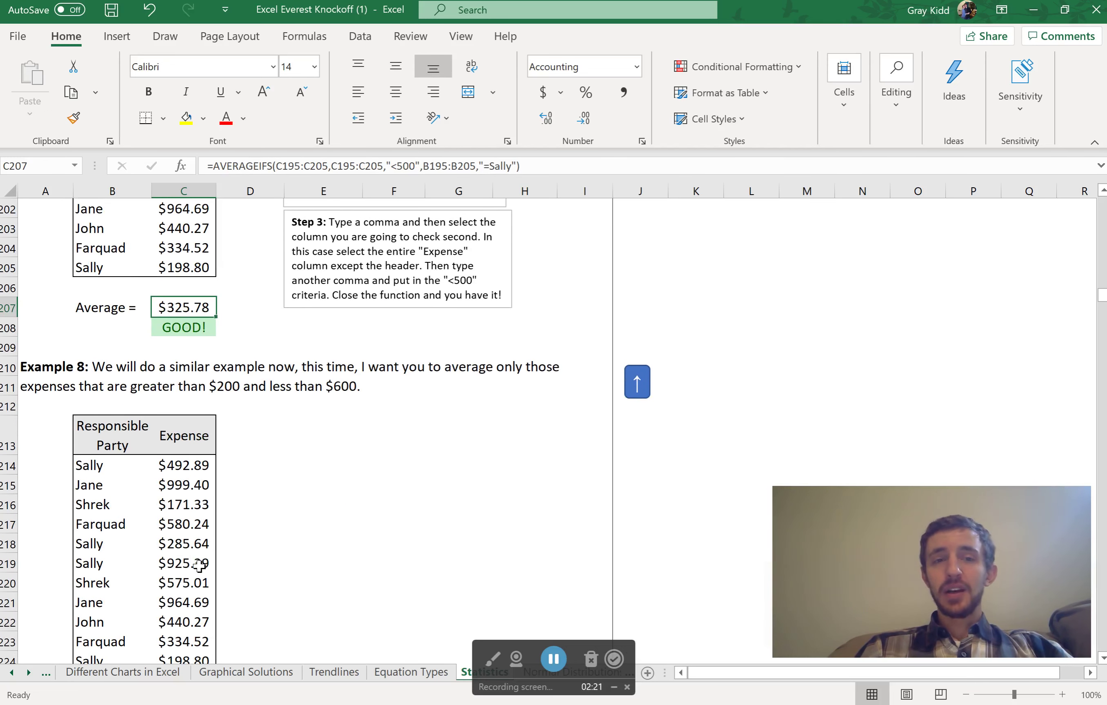
key(Delete)
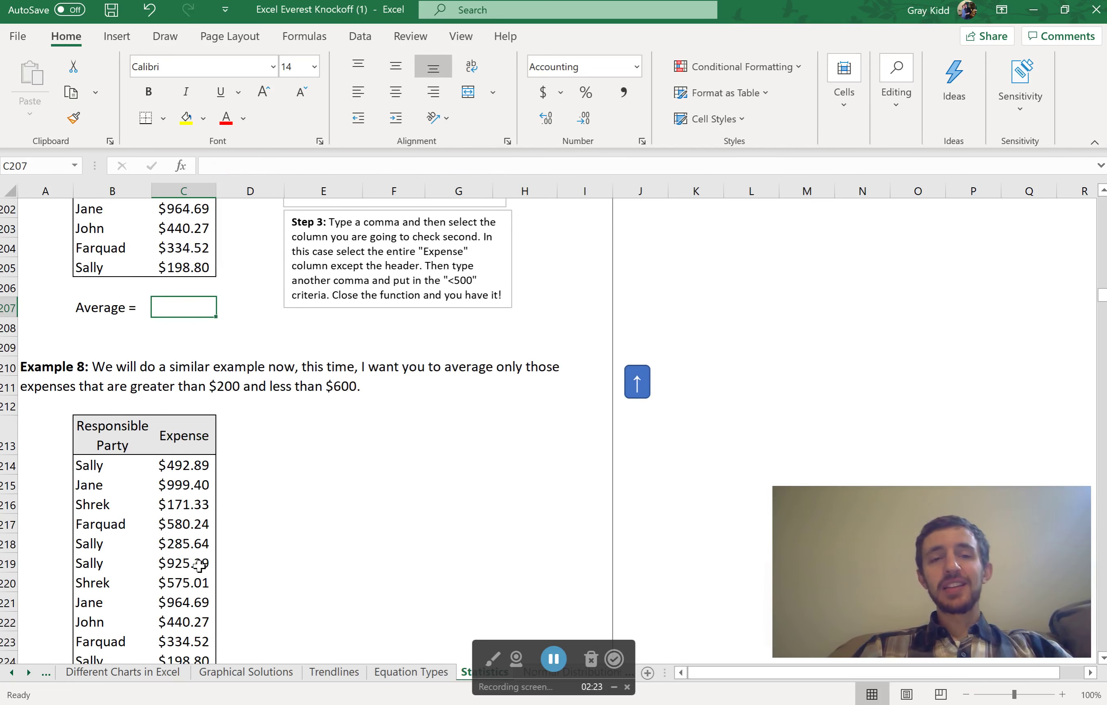
scroll(199, 565, down, 1)
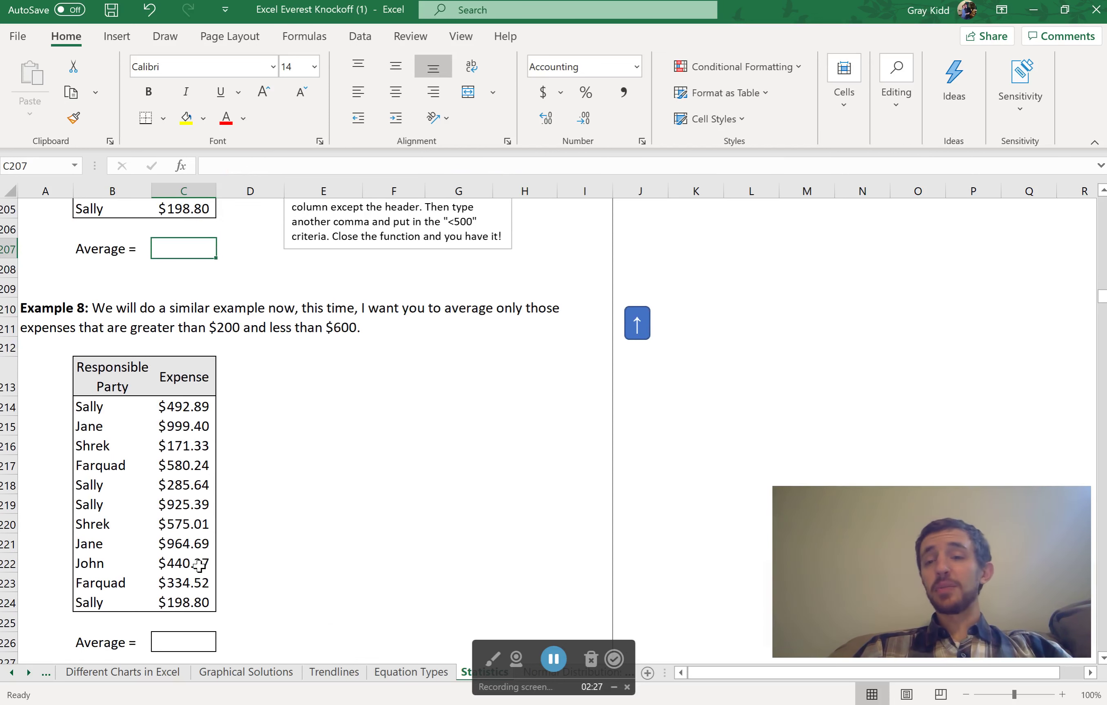
scroll(199, 565, down, 1)
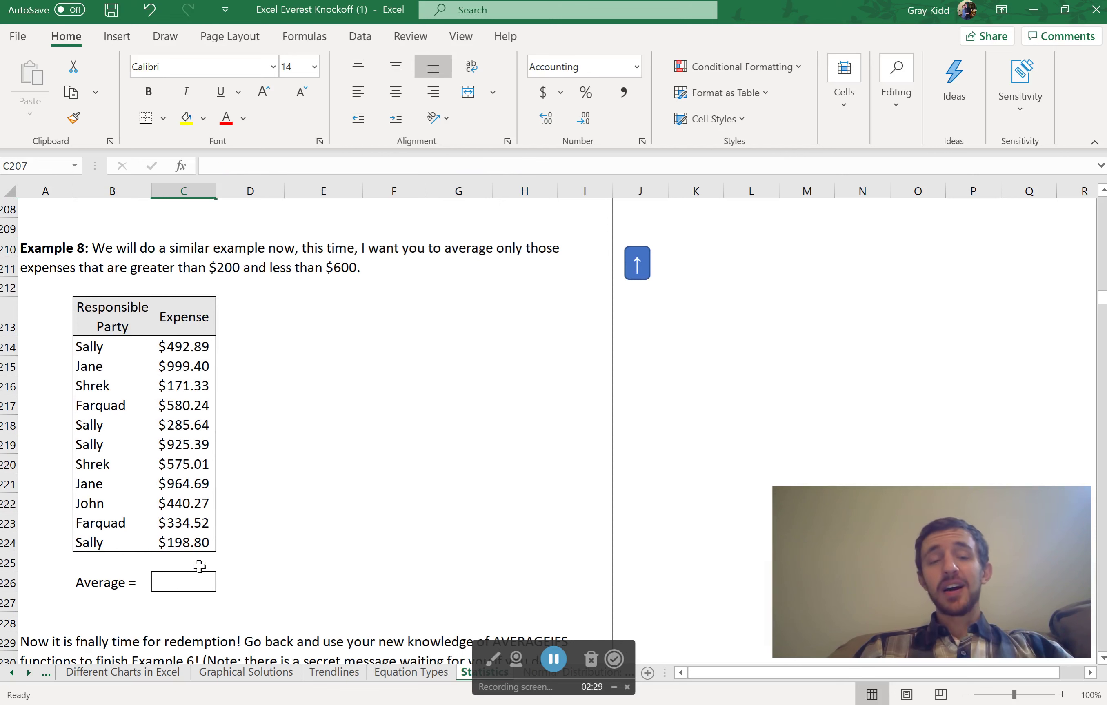
Enter =AVERAGEIFS(C214:C224,C214:C224,">200",C214:C224,"<600") in C226, returning $451.43.
click(191, 586)
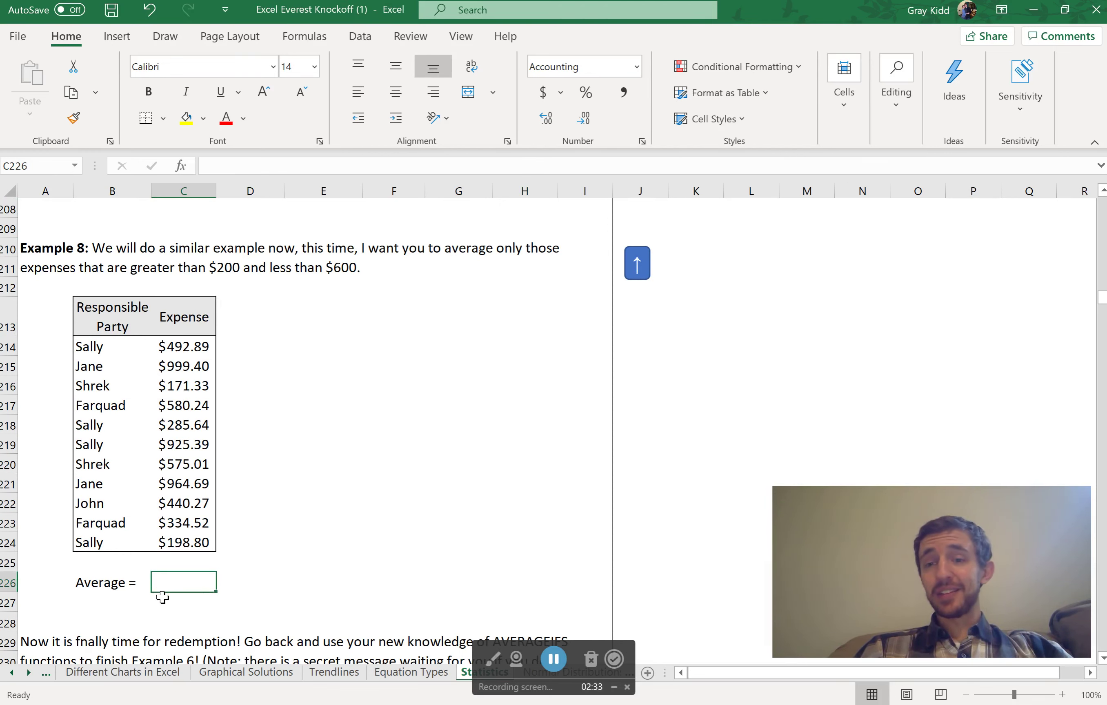
text(=AVER)
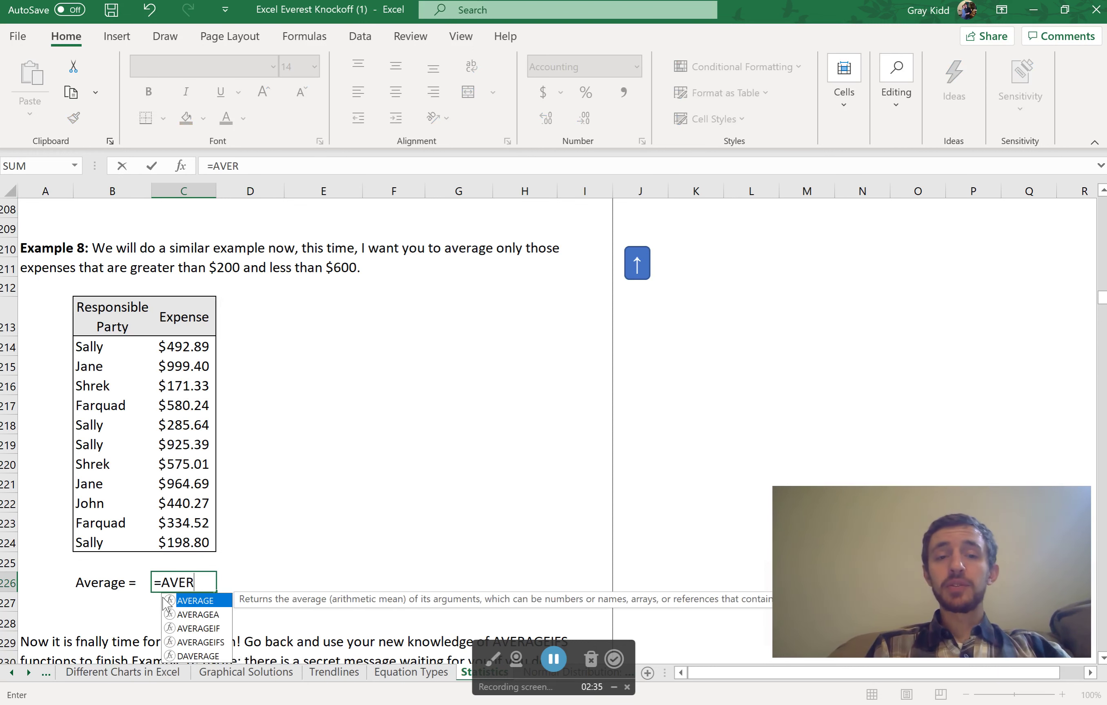
text(AGEIFS()
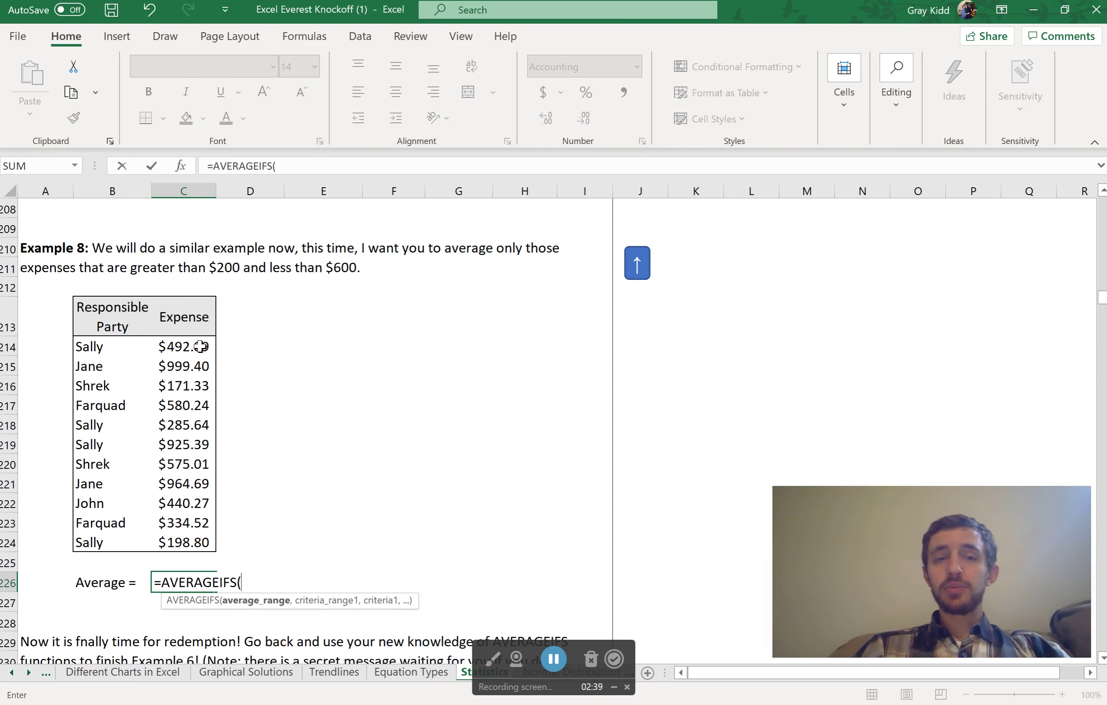
drag(200, 347, 196, 541)
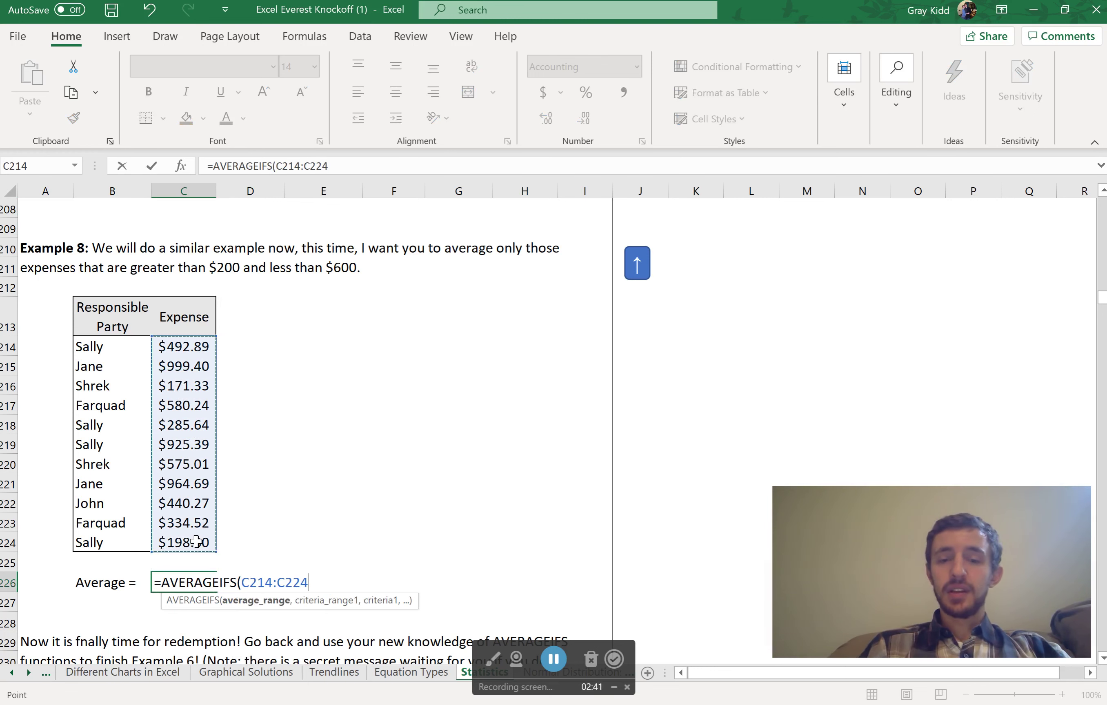
text(,)
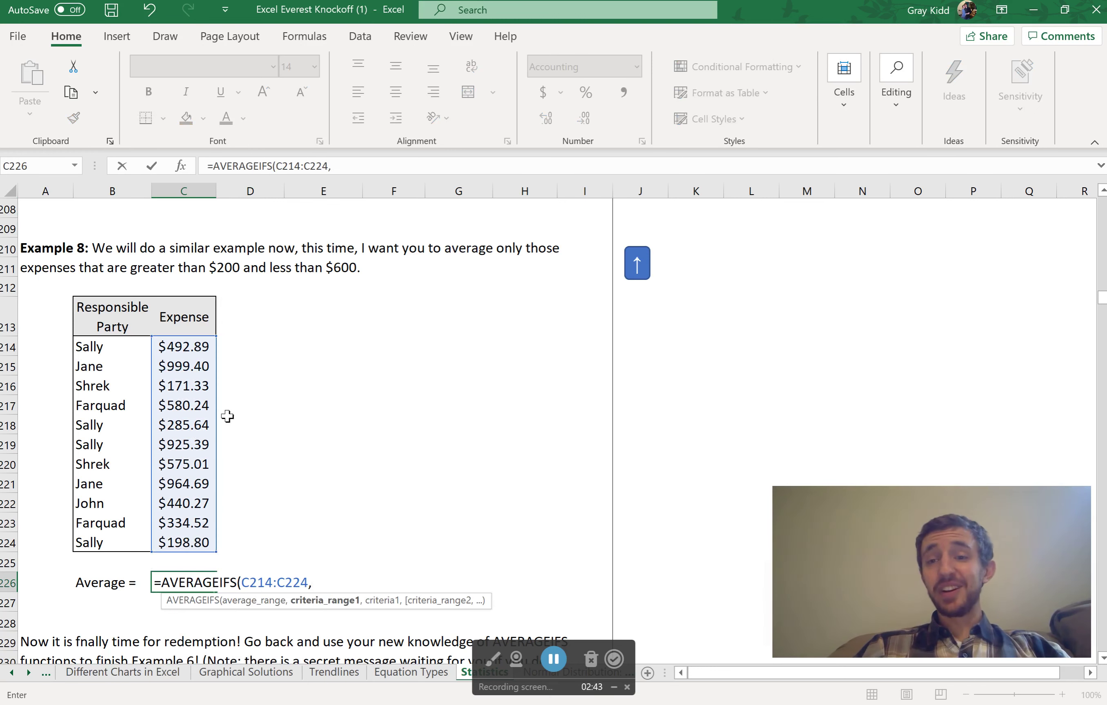
drag(197, 347, 195, 546)
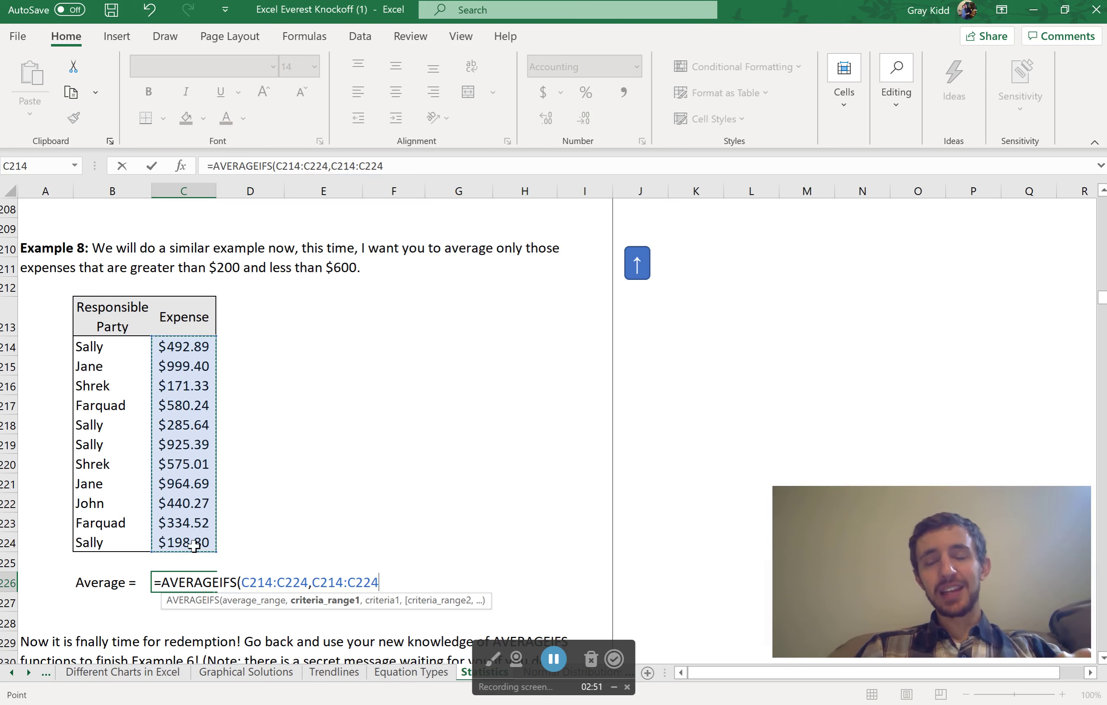
text(,)
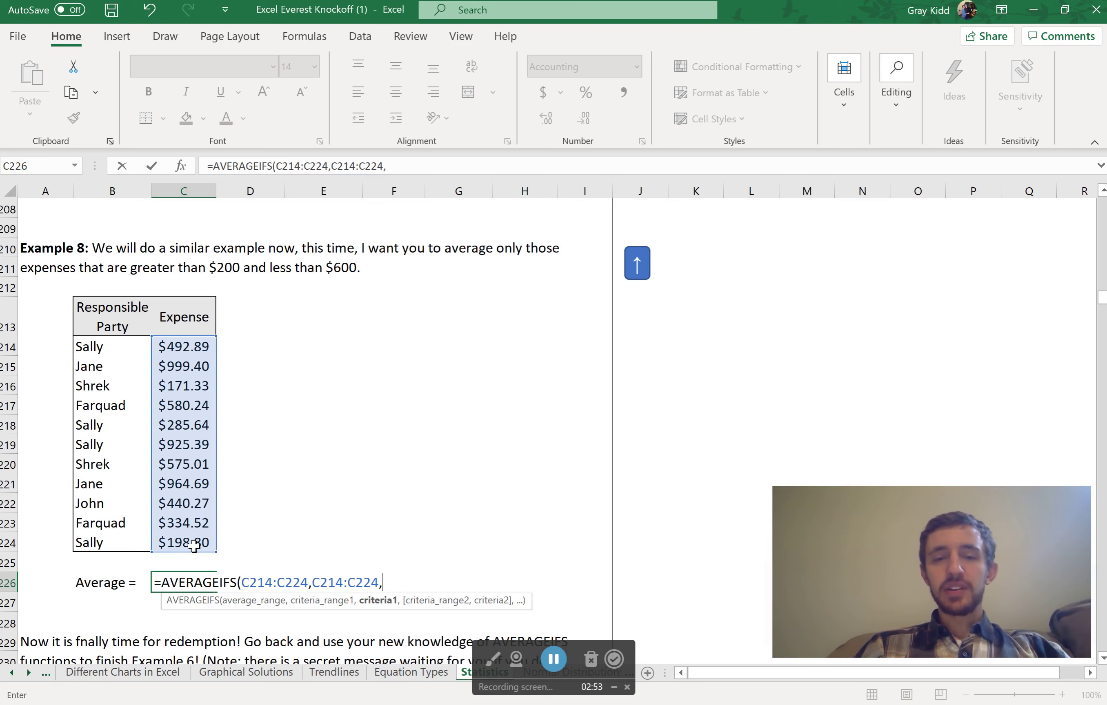
text(">200)
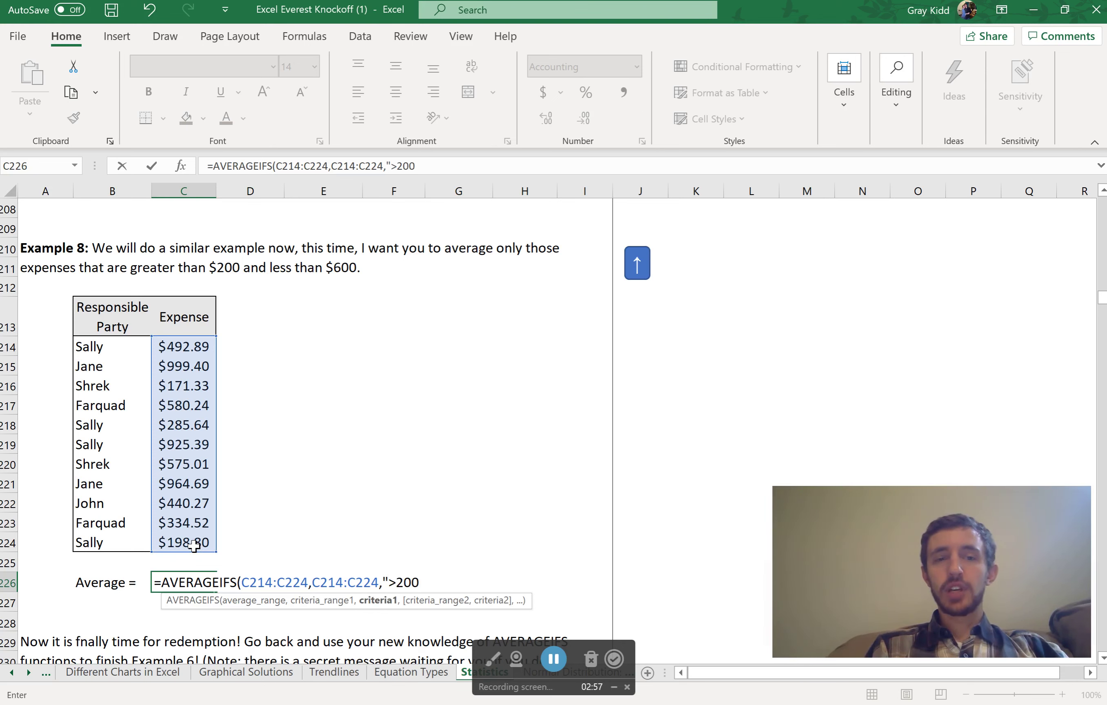
text(",)
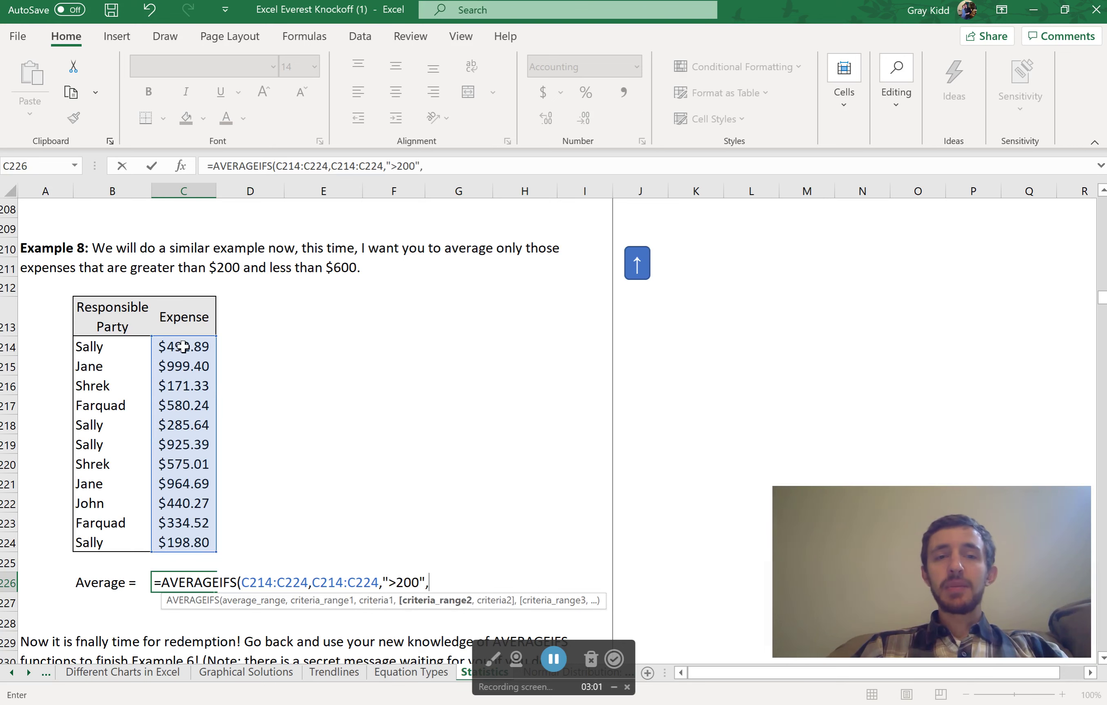
drag(185, 347, 176, 542)
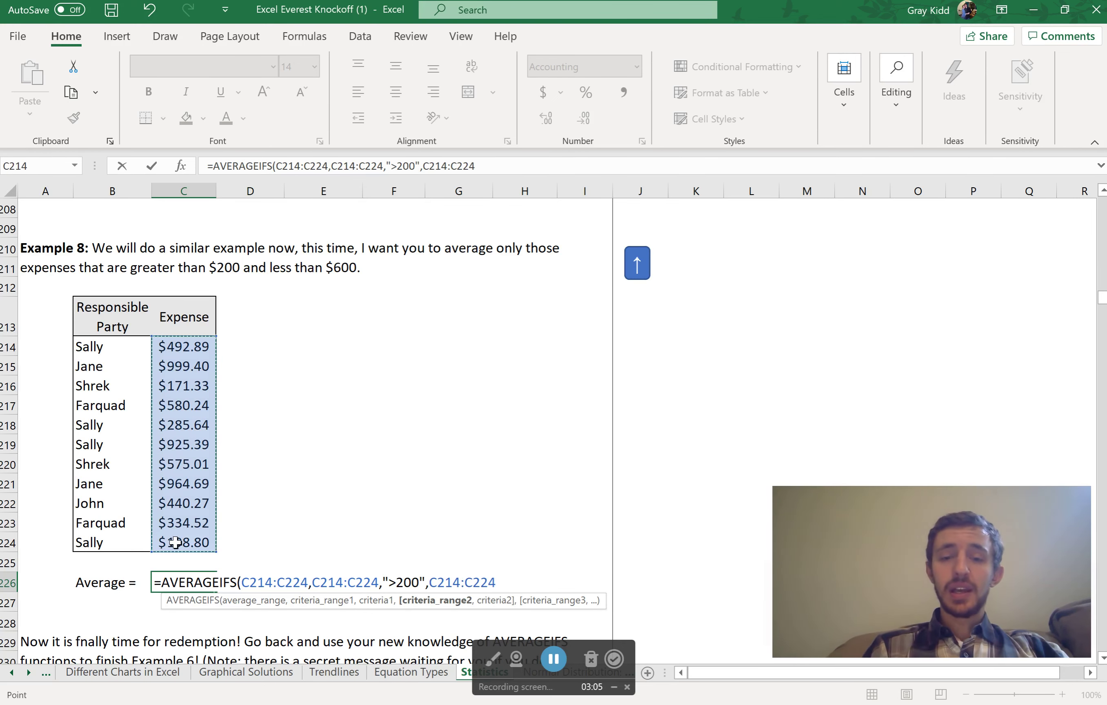
text(,"<600"))
key(Return)
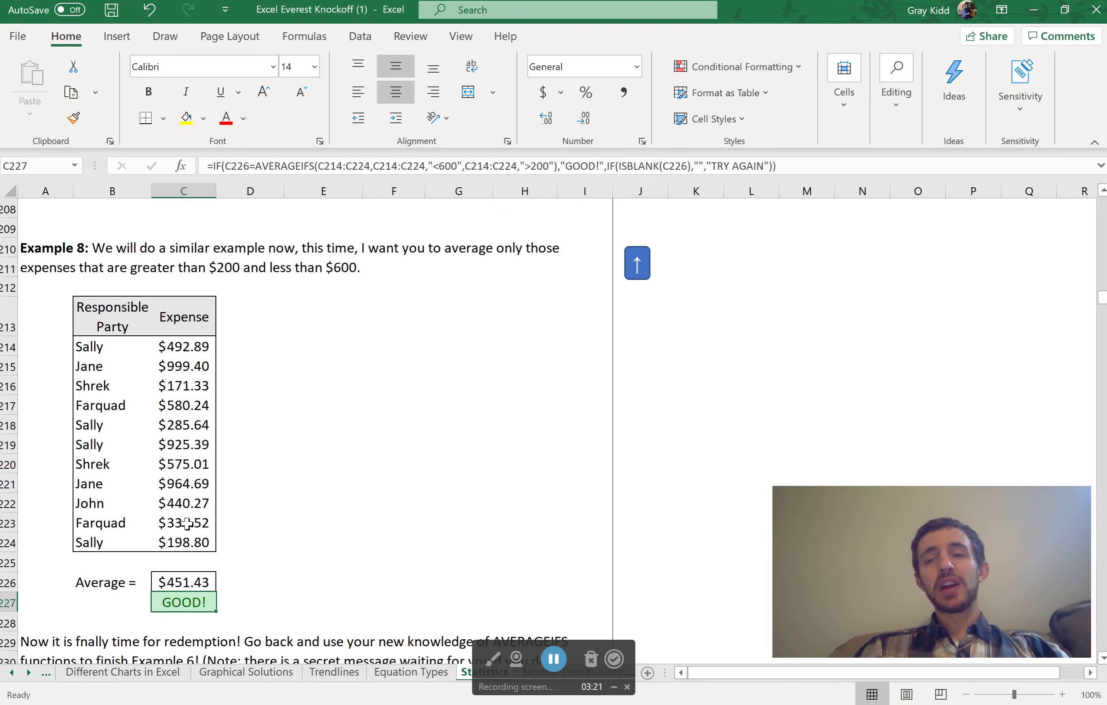
click(414, 346)
text(>=)
key(Return)
text(>)
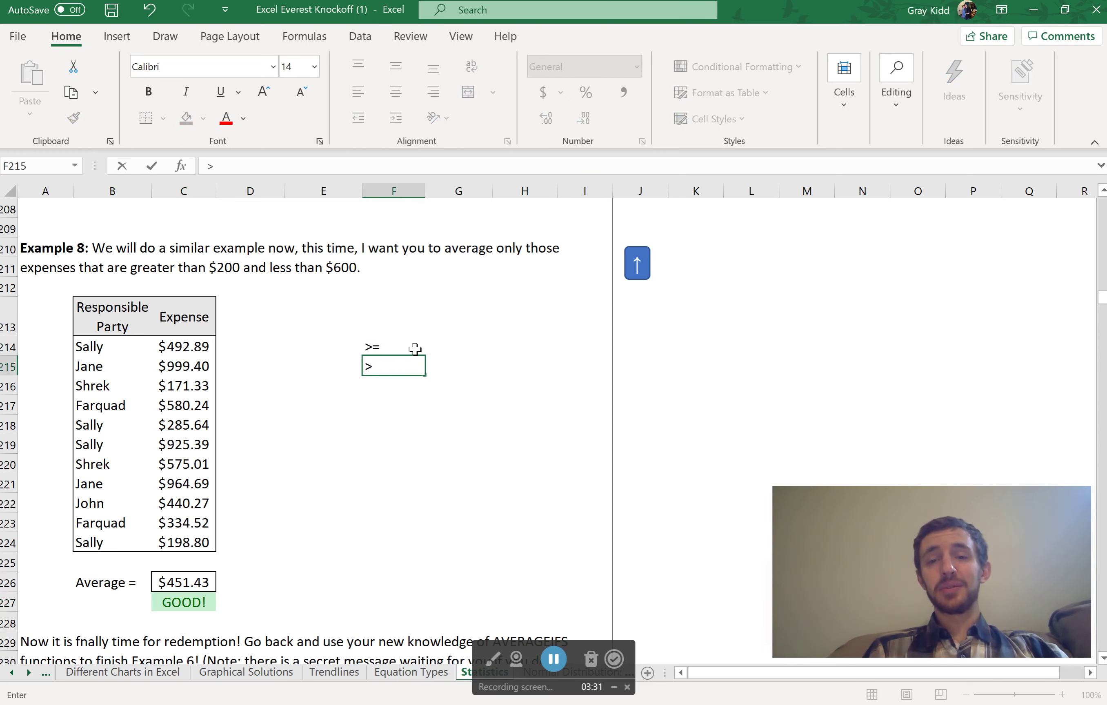
key(BackSpace)
click(414, 350)
key(BackSpace)
Scroll back up to Example 6 and open D171's AVERAGEIF formula for editing.
click(420, 502)
scroll(420, 502, down, 2)
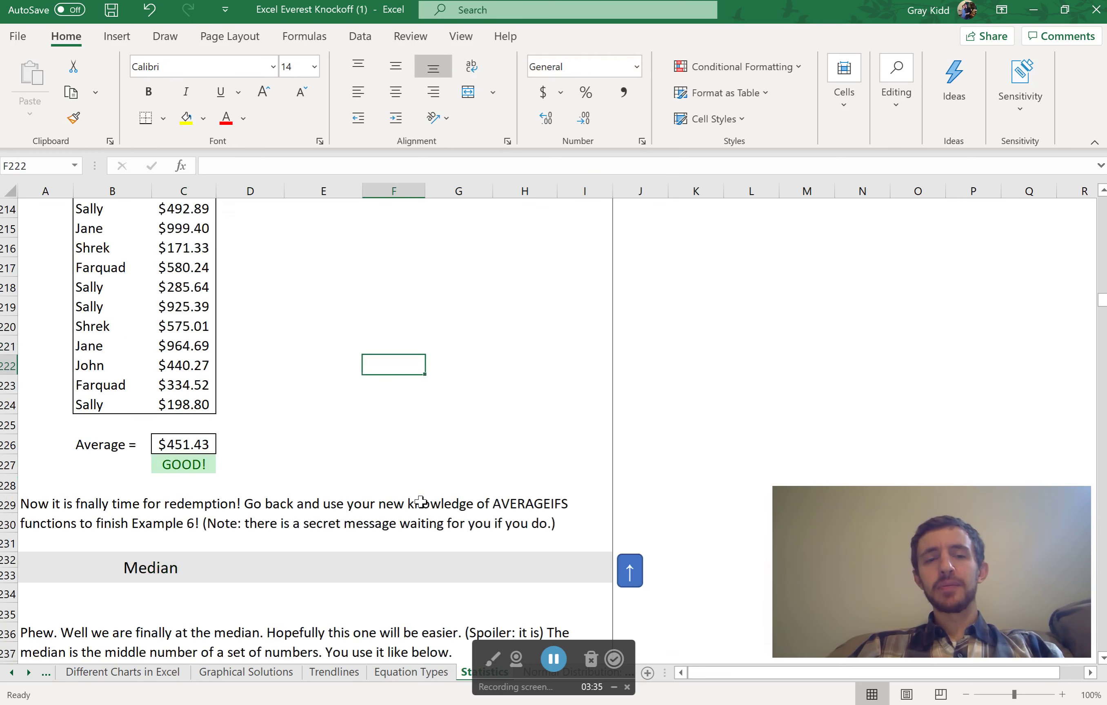
scroll(421, 501, down, 3)
scroll(421, 502, up, 2)
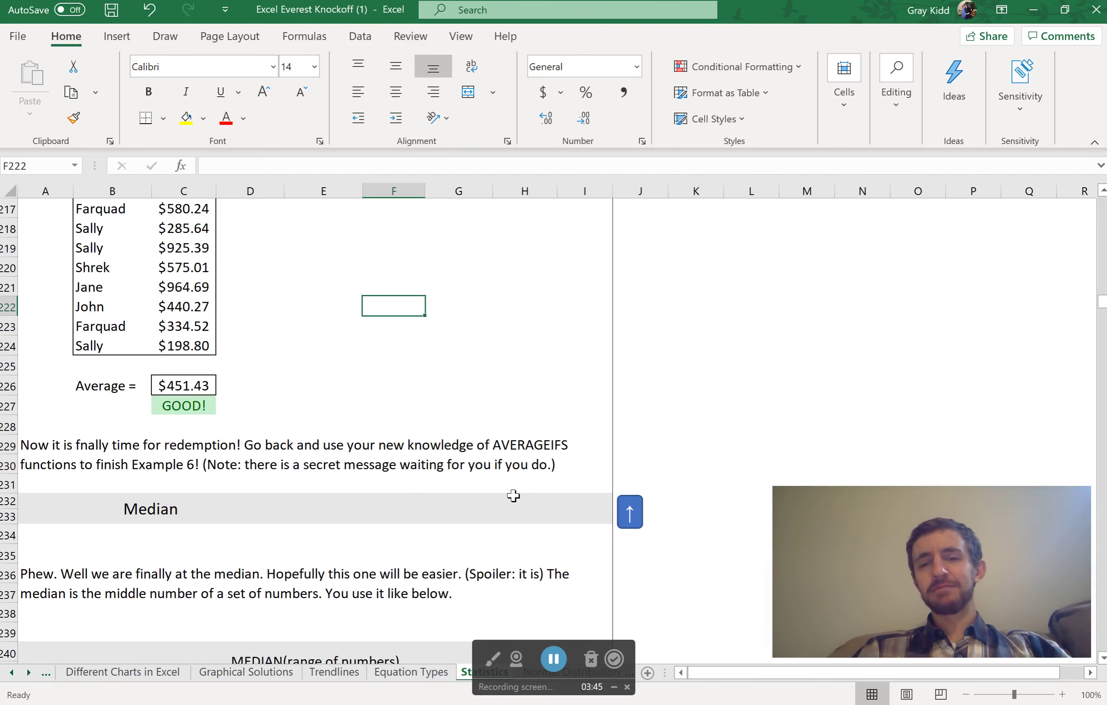
scroll(514, 496, up, 14)
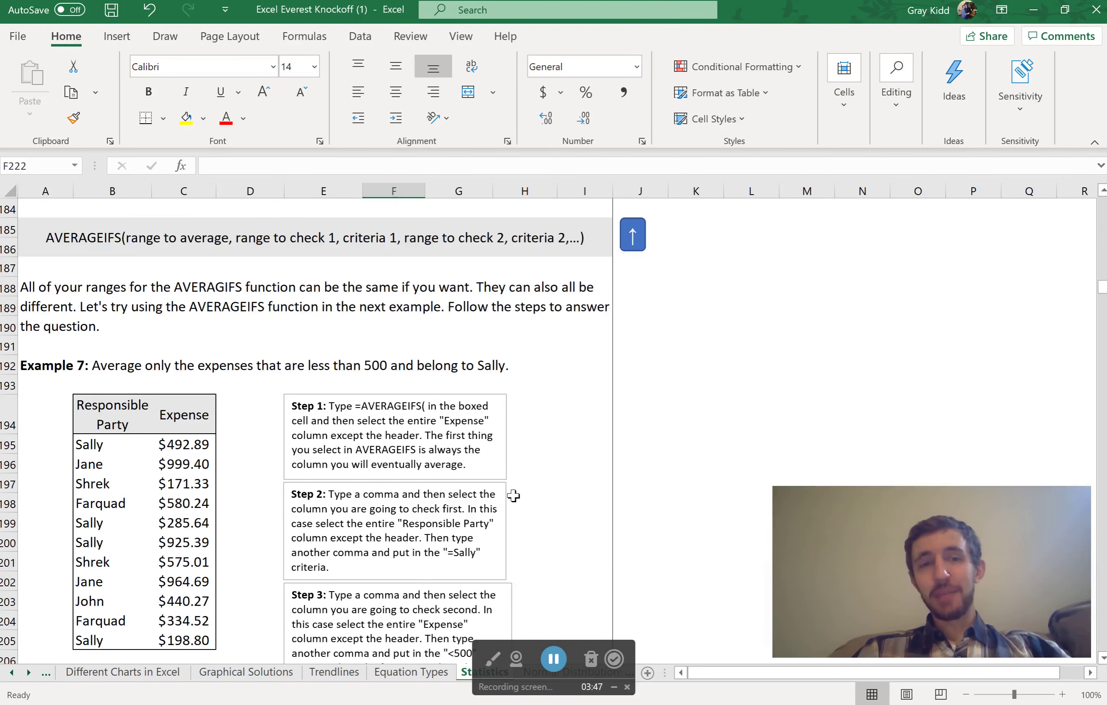
scroll(514, 496, up, 7)
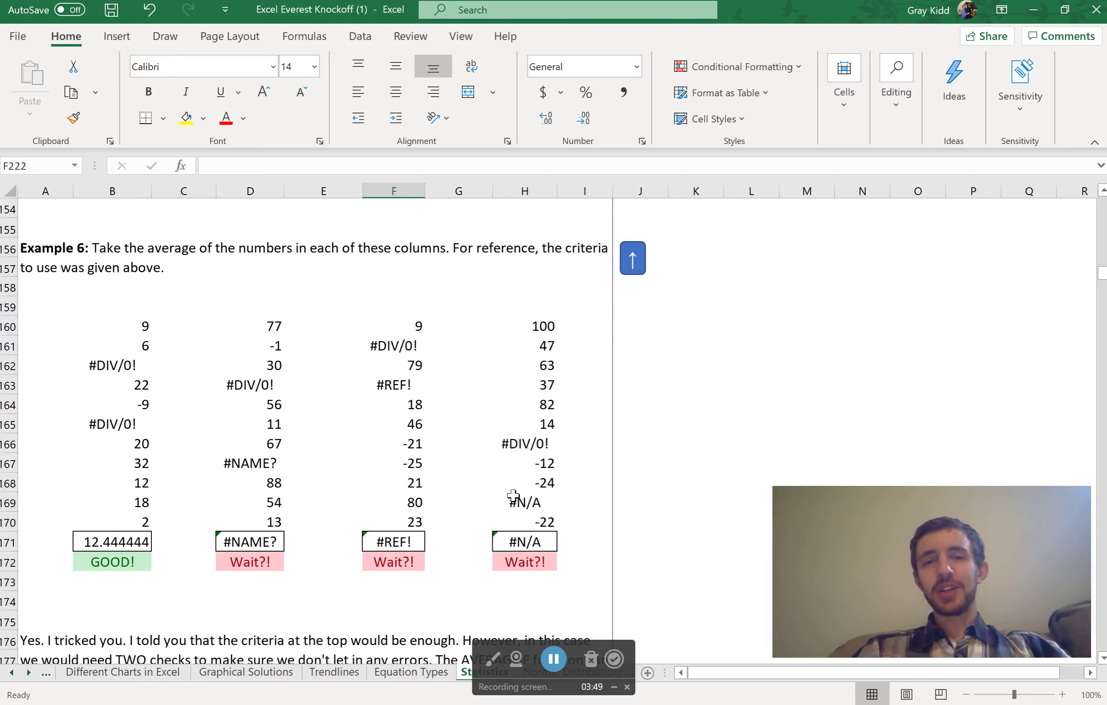
click(278, 542)
double_click(278, 542)
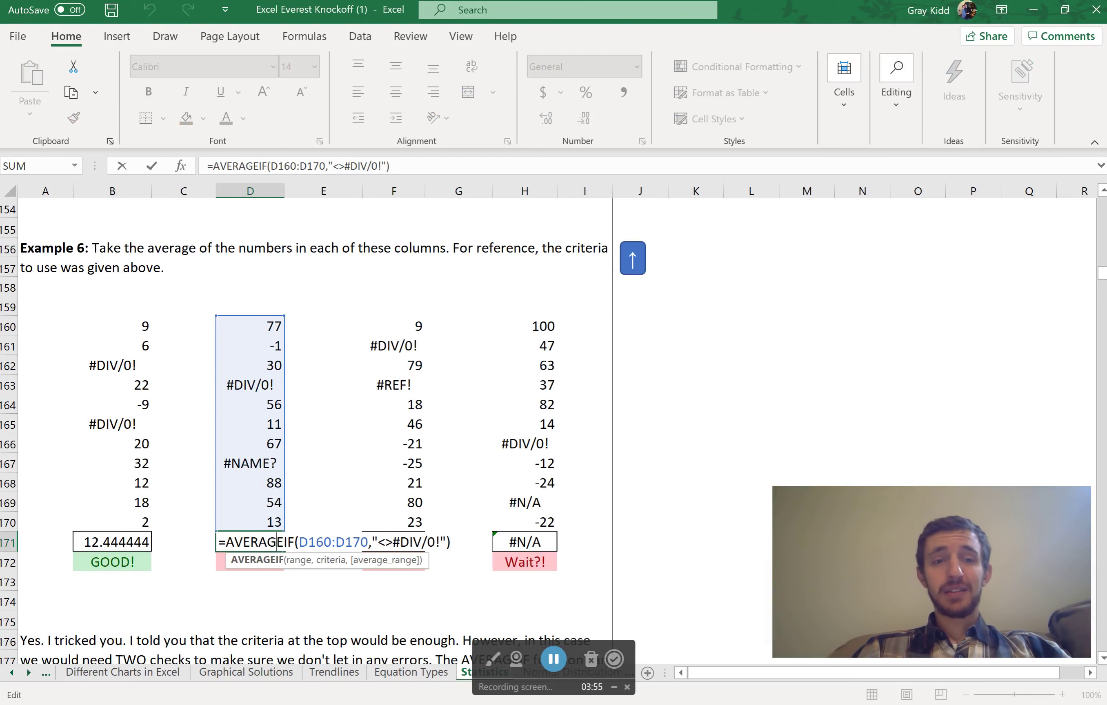
Replace D171's formula with AVERAGEIFS over D160:D170 excluding "<>#DIV/0!" and "<>#NAME?", giving 43.88889.
drag(224, 542, 451, 542)
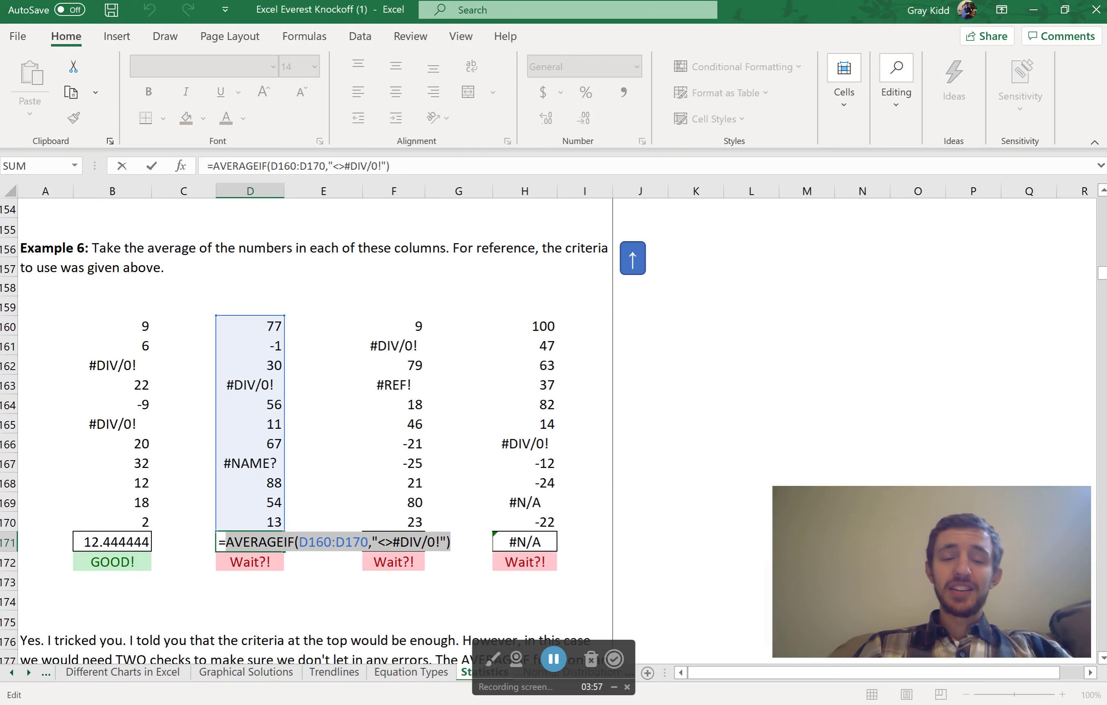
text(AVERAGEI)
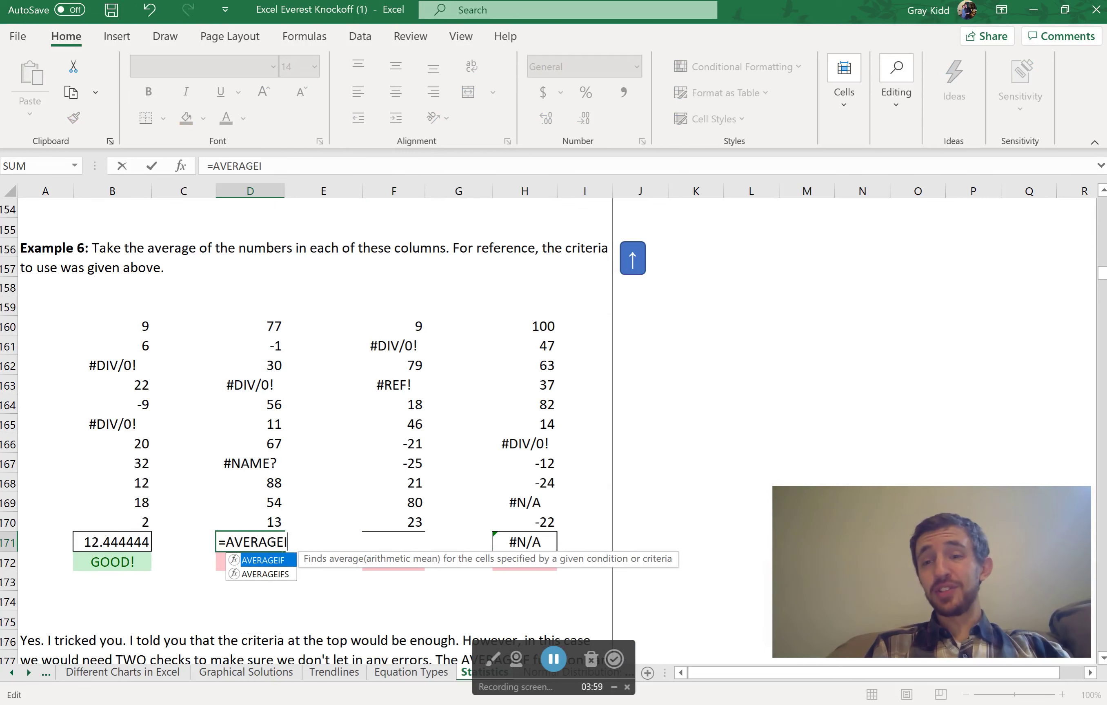
text(FS()
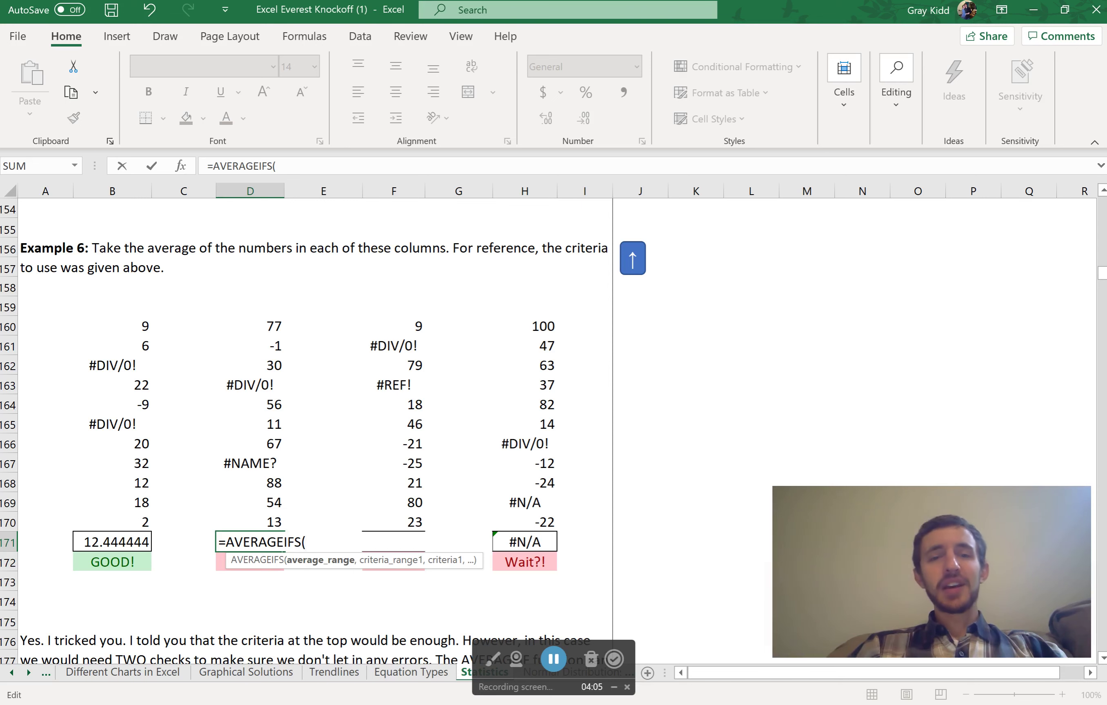
drag(254, 327, 253, 516)
text(,)
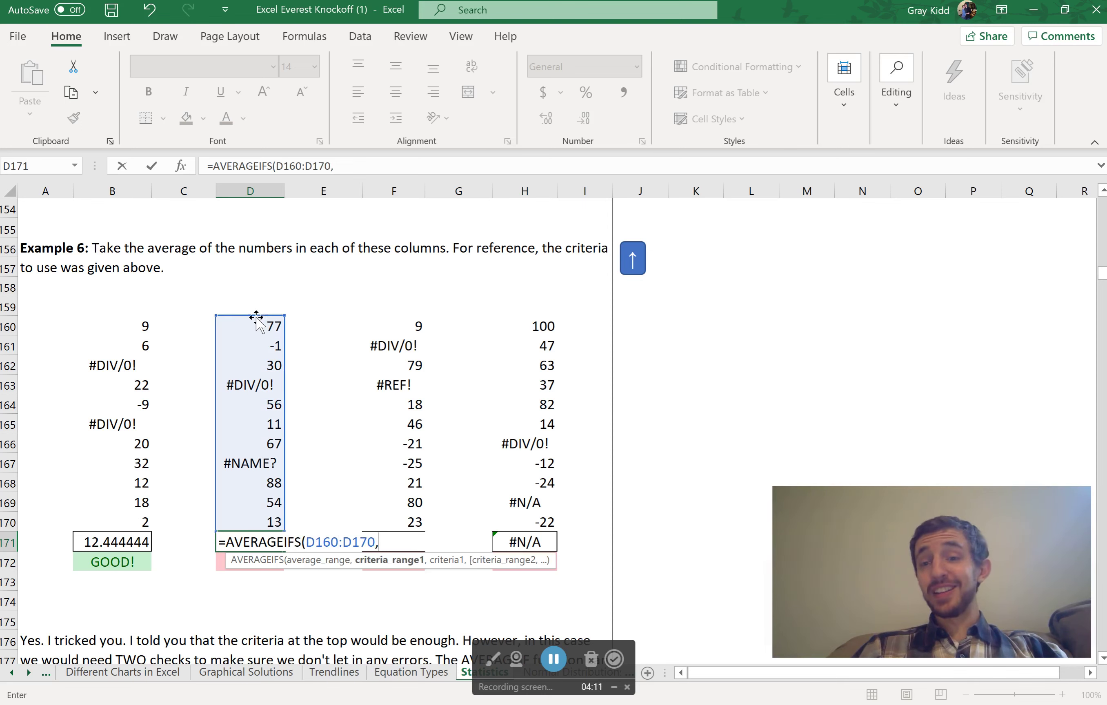
drag(257, 321, 259, 513)
text(,)
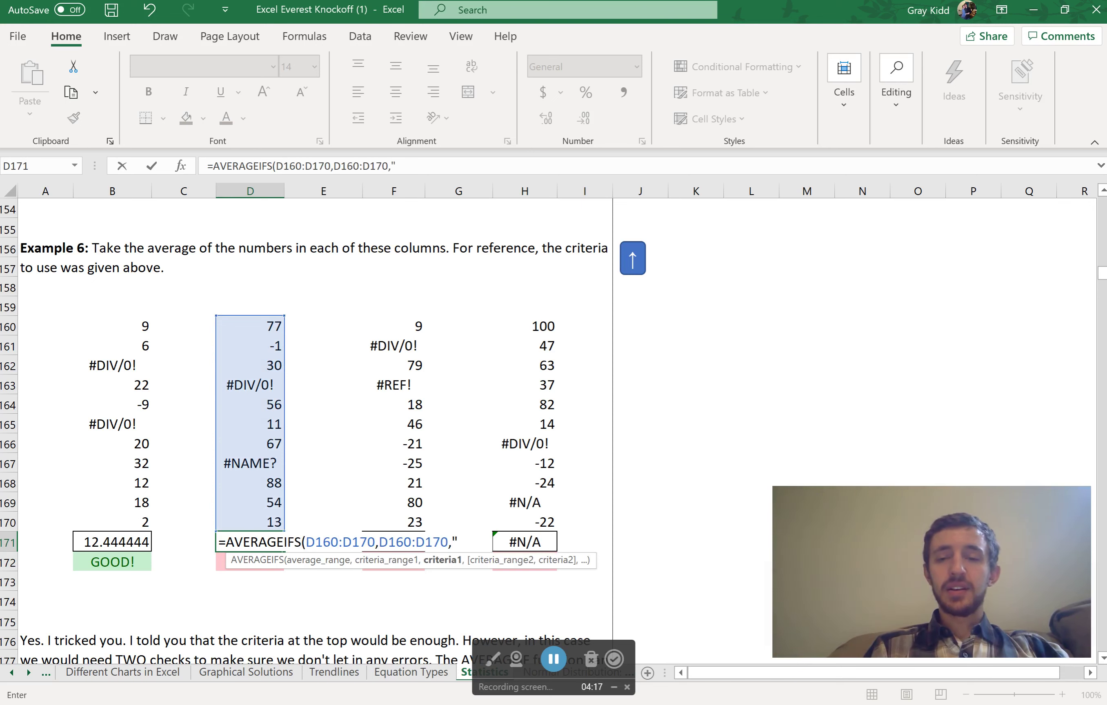
text("<>)
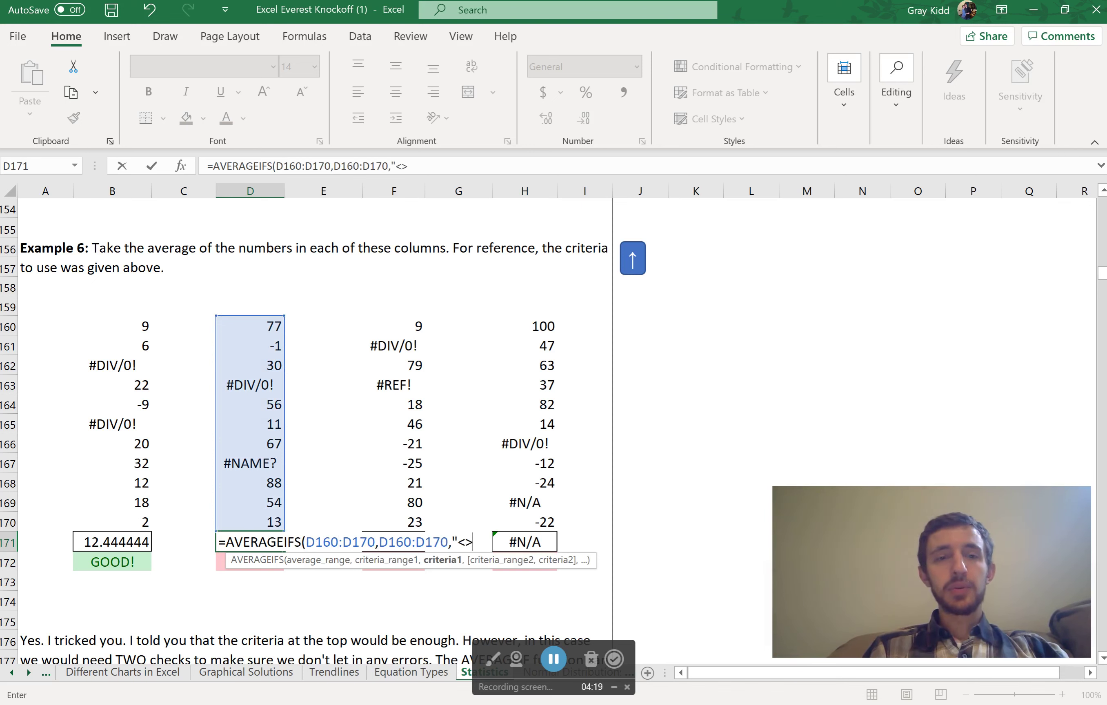
text(#DI)
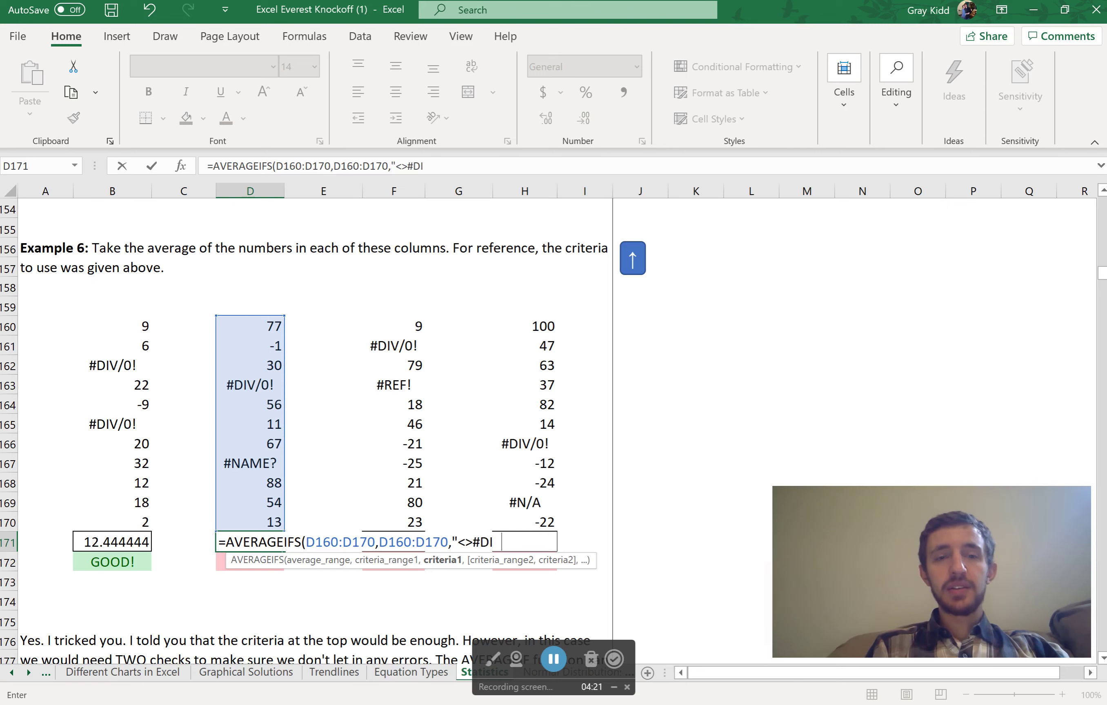
text(V/0!)
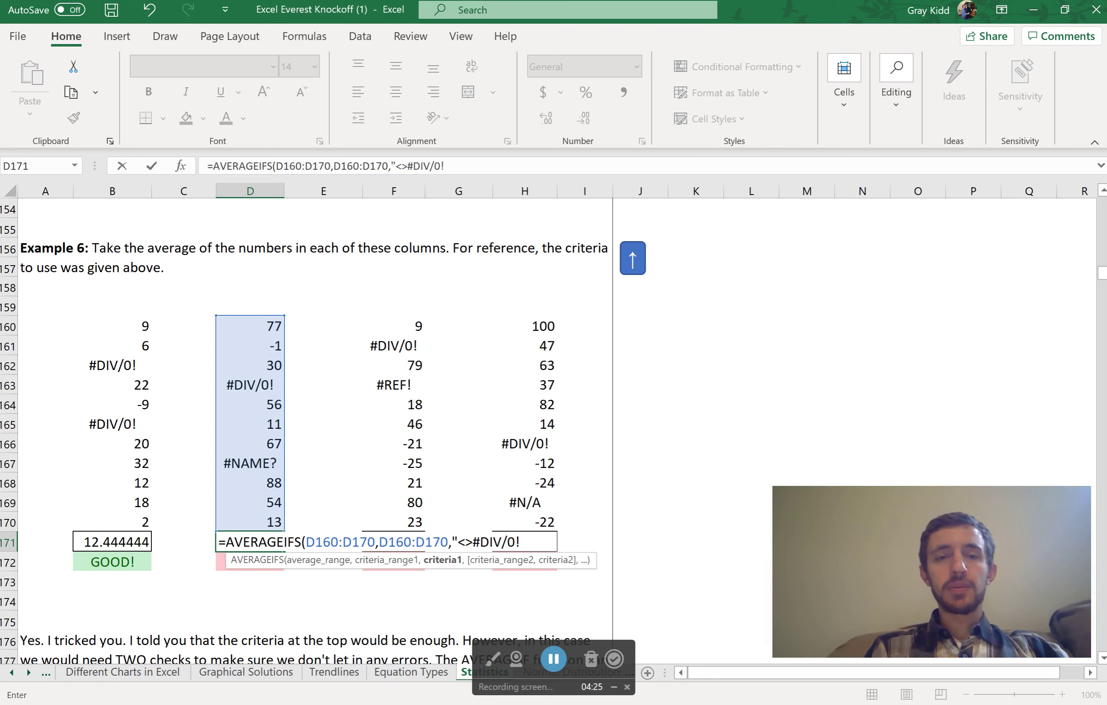
text(",)
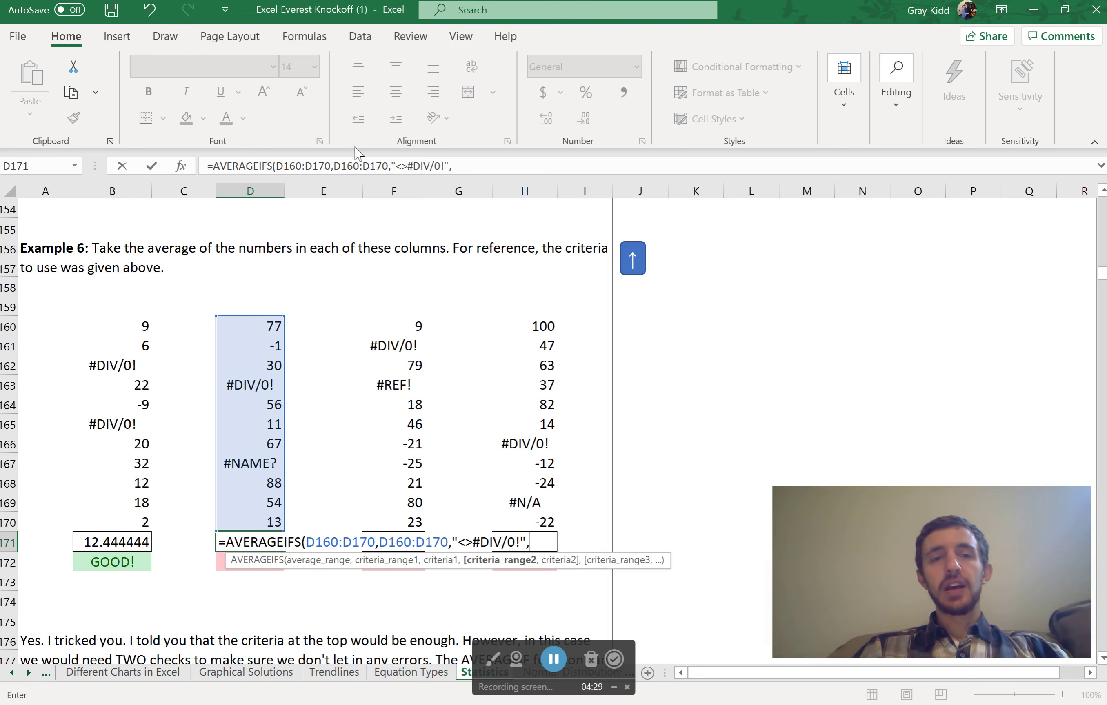
drag(257, 320, 256, 514)
text(,)
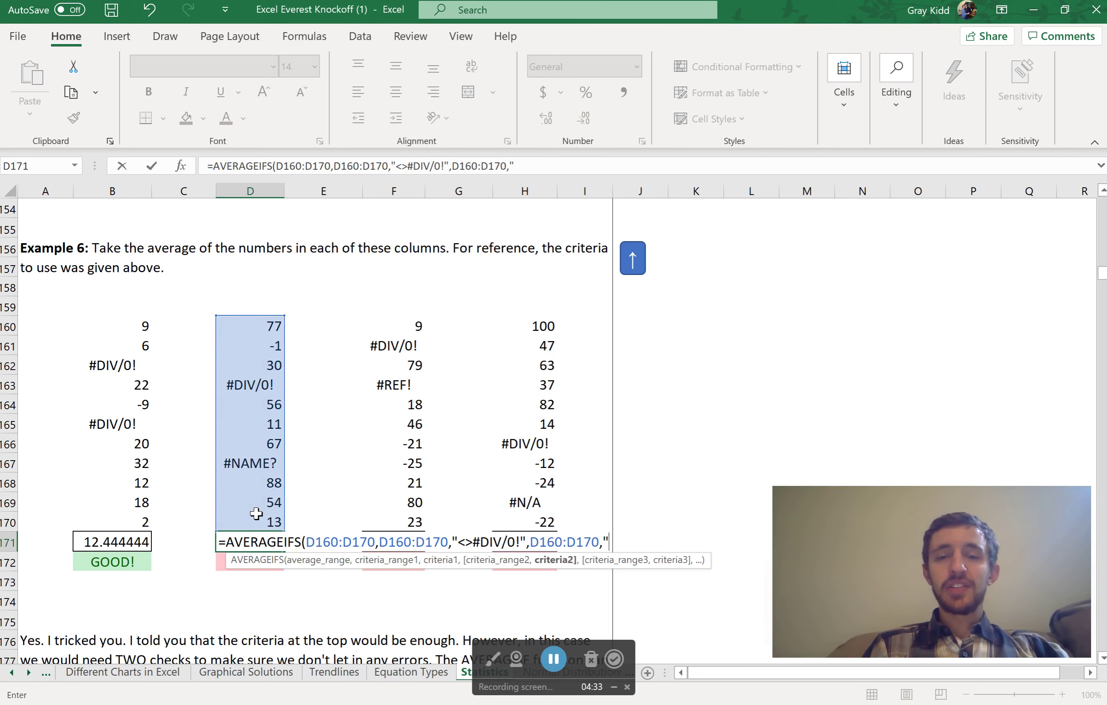
text("<)
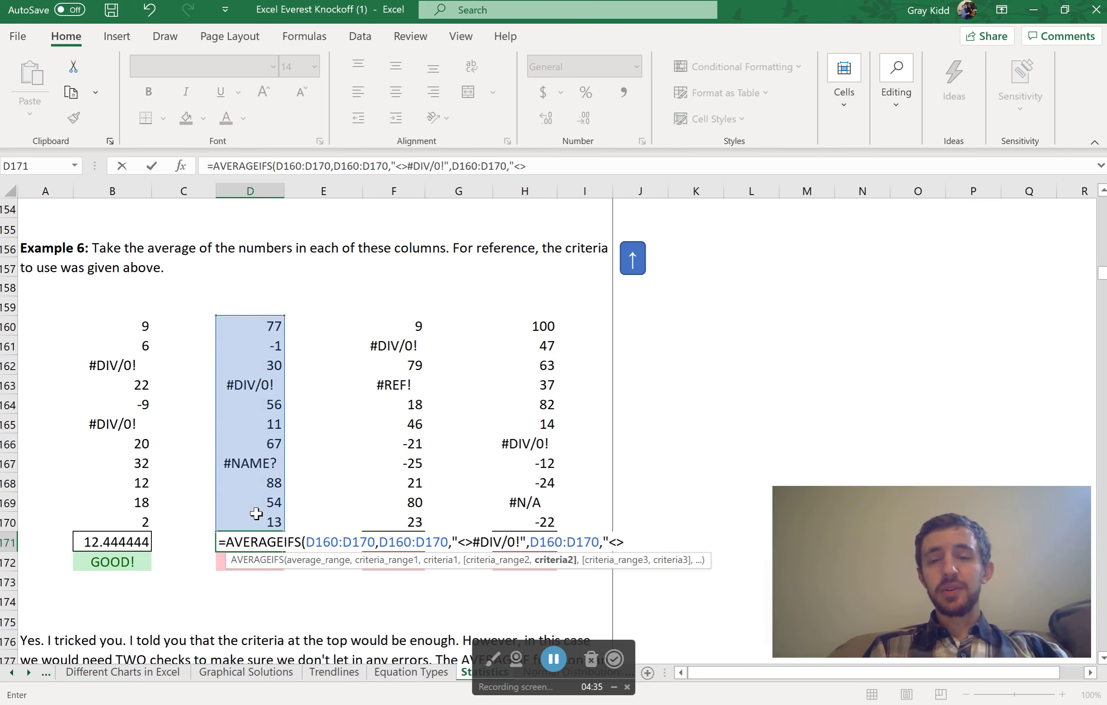
text(>#NAME?"))
key(Return)
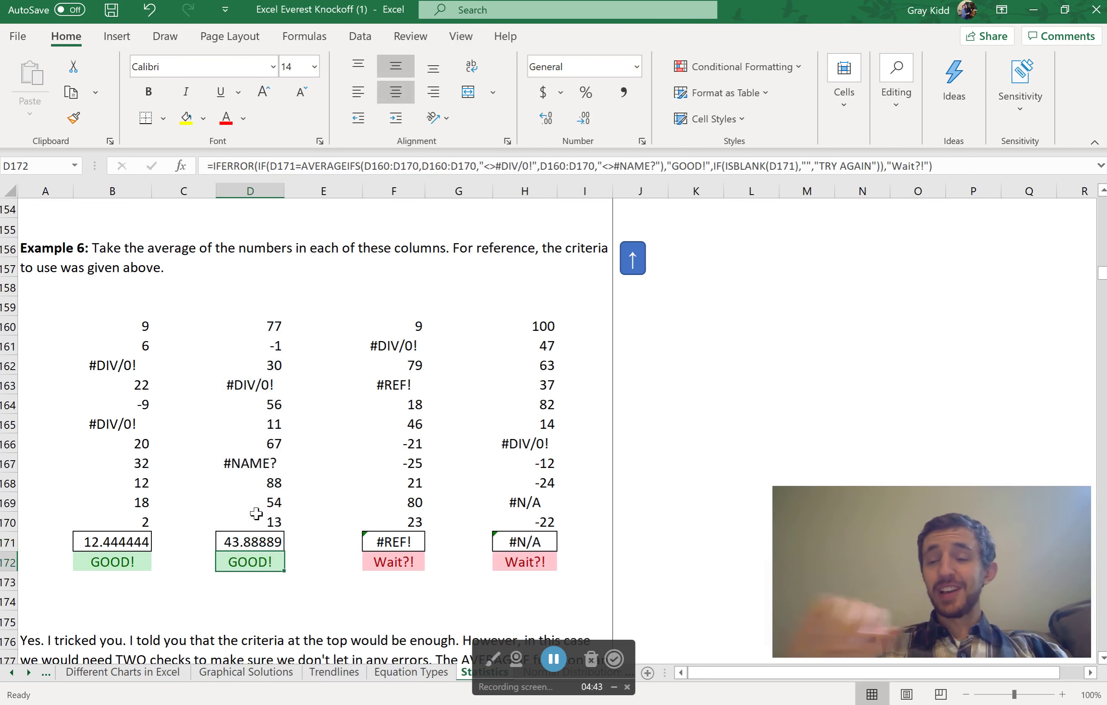
Copy D171's AVERAGEIFS formula into F171 and H171.
click(247, 547)
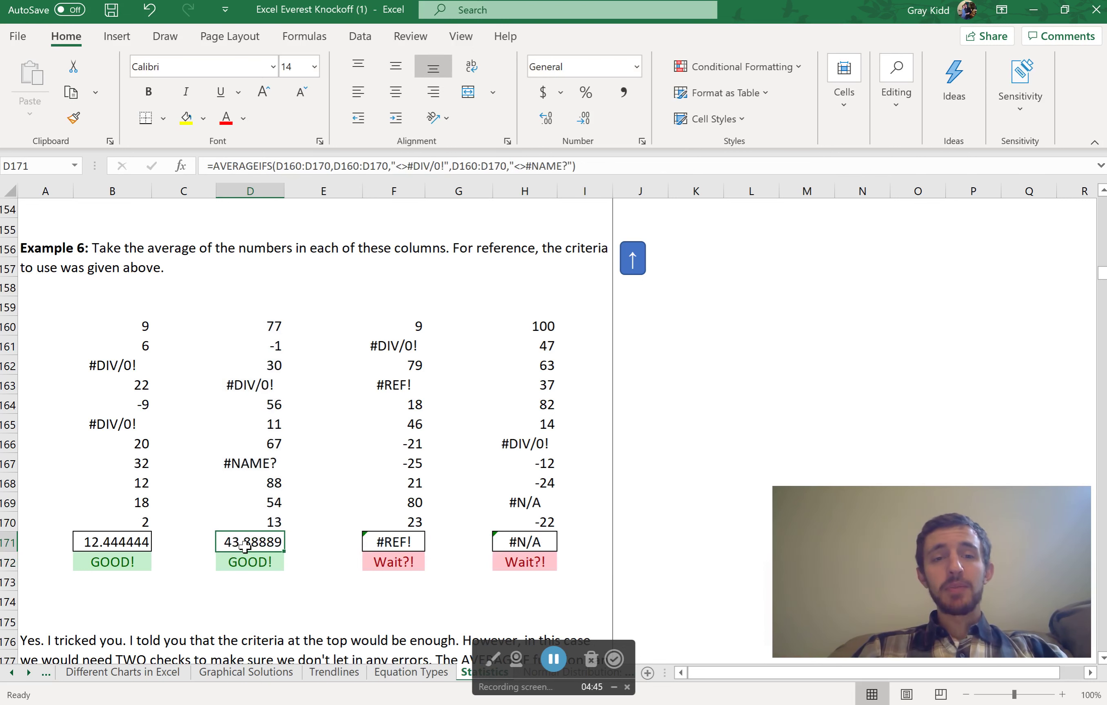
key(ctrl+c)
click(413, 542)
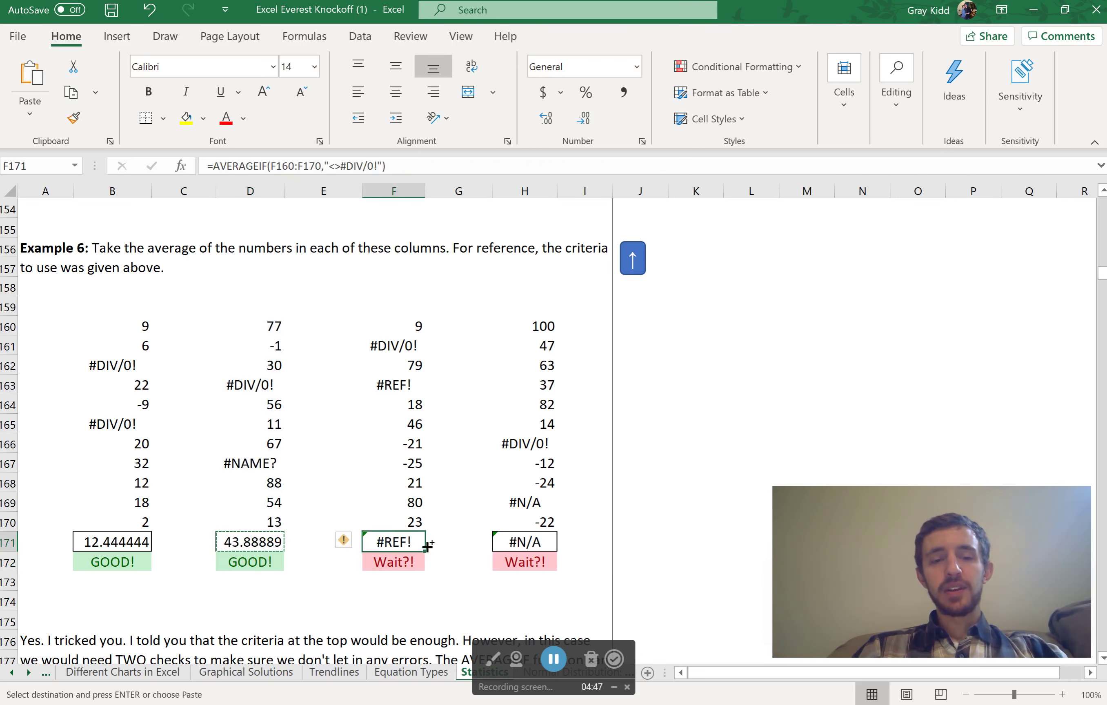
key(ctrl+v)
click(509, 542)
key(ctrl+v)
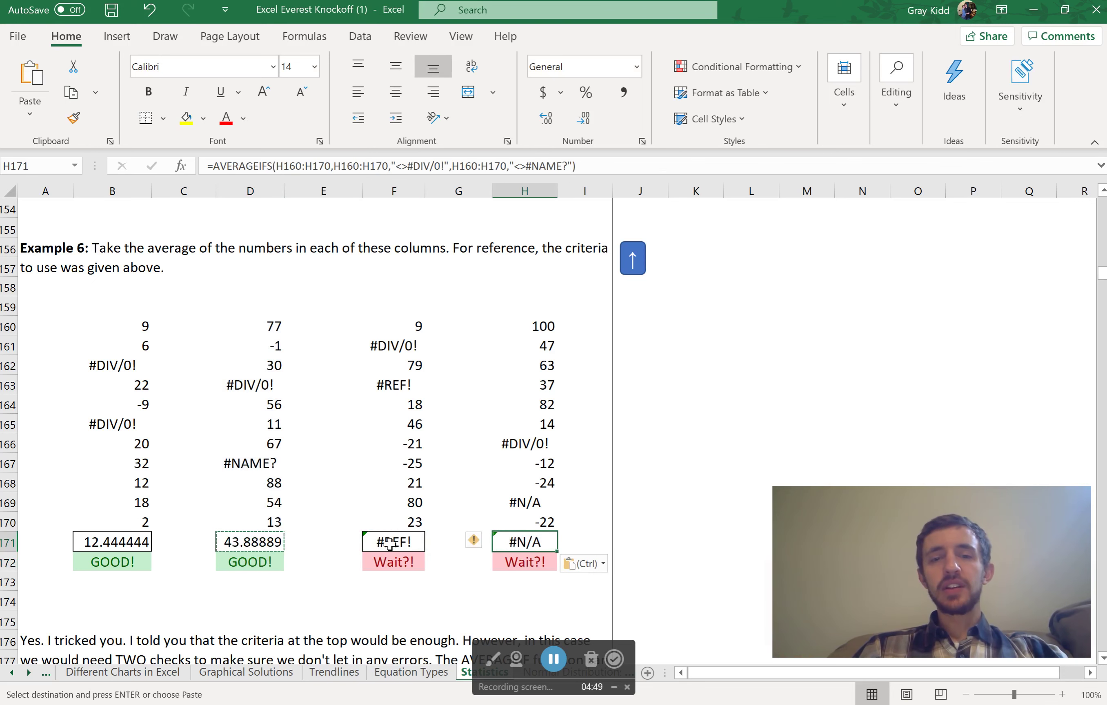
Change F171's second criterion from "<>#NAME?" to "<>#REF!", giving 25.5556.
double_click(388, 541)
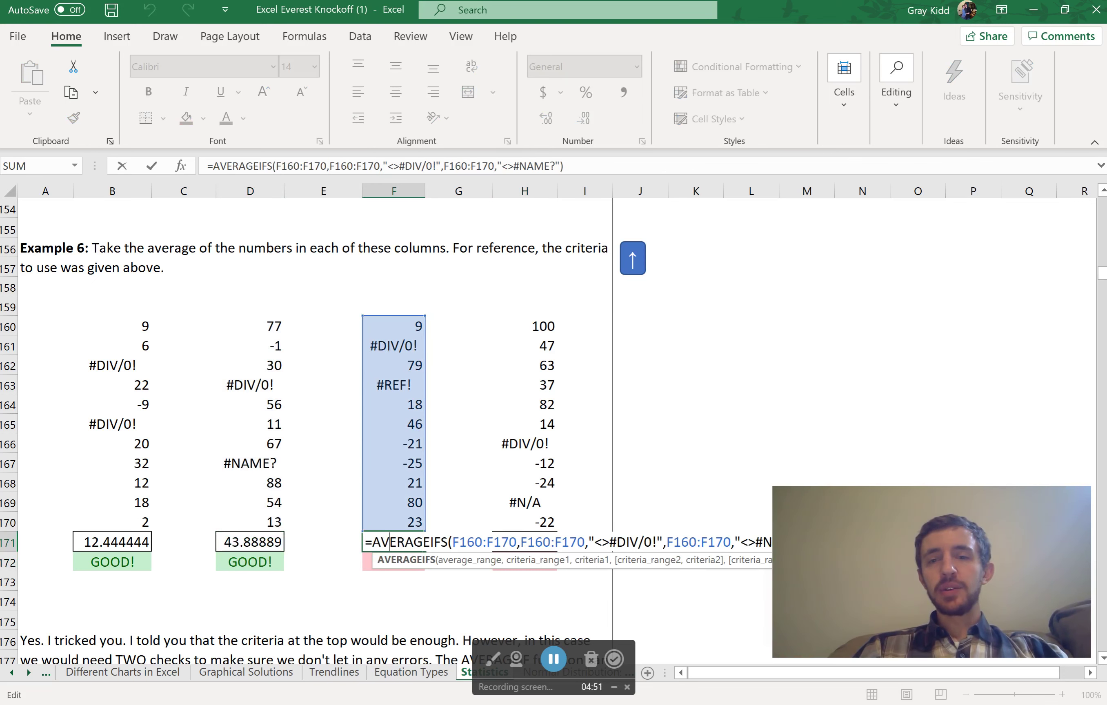
click(755, 542)
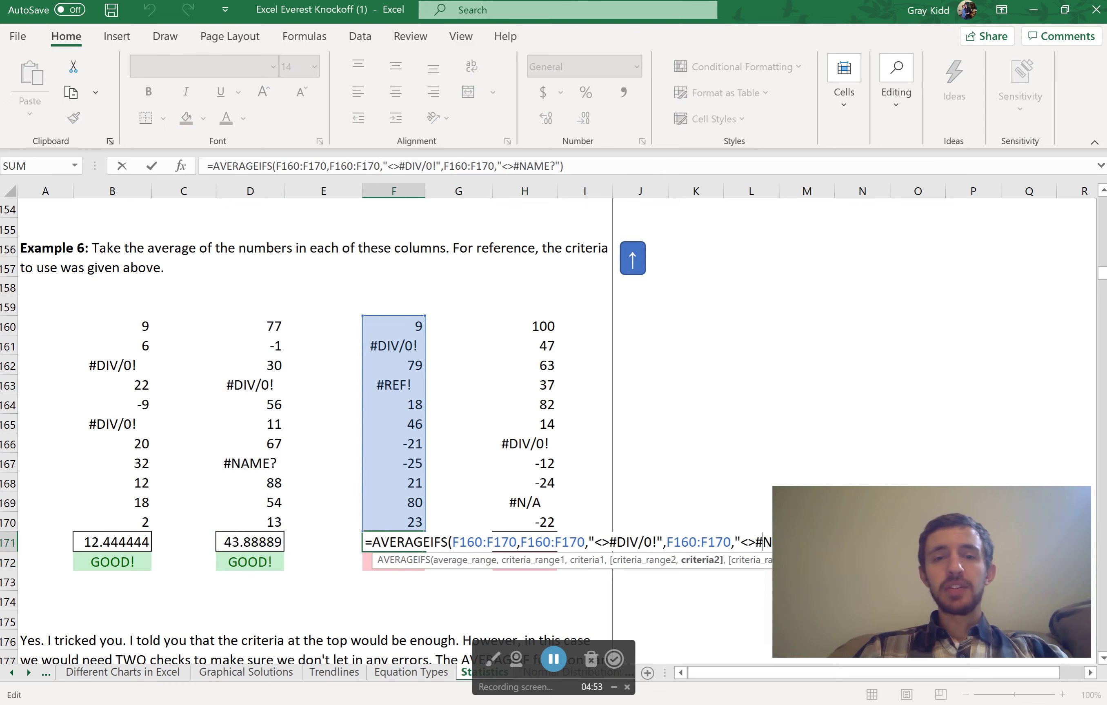
key(shift+Right)
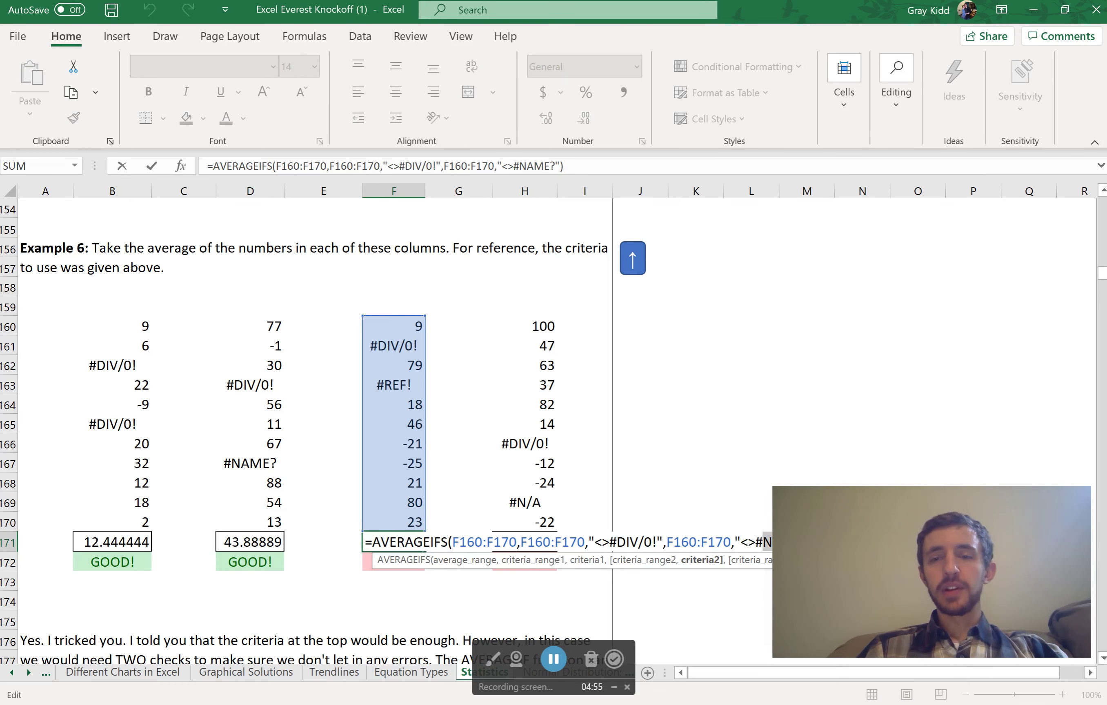
drag(907, 512, 908, 344)
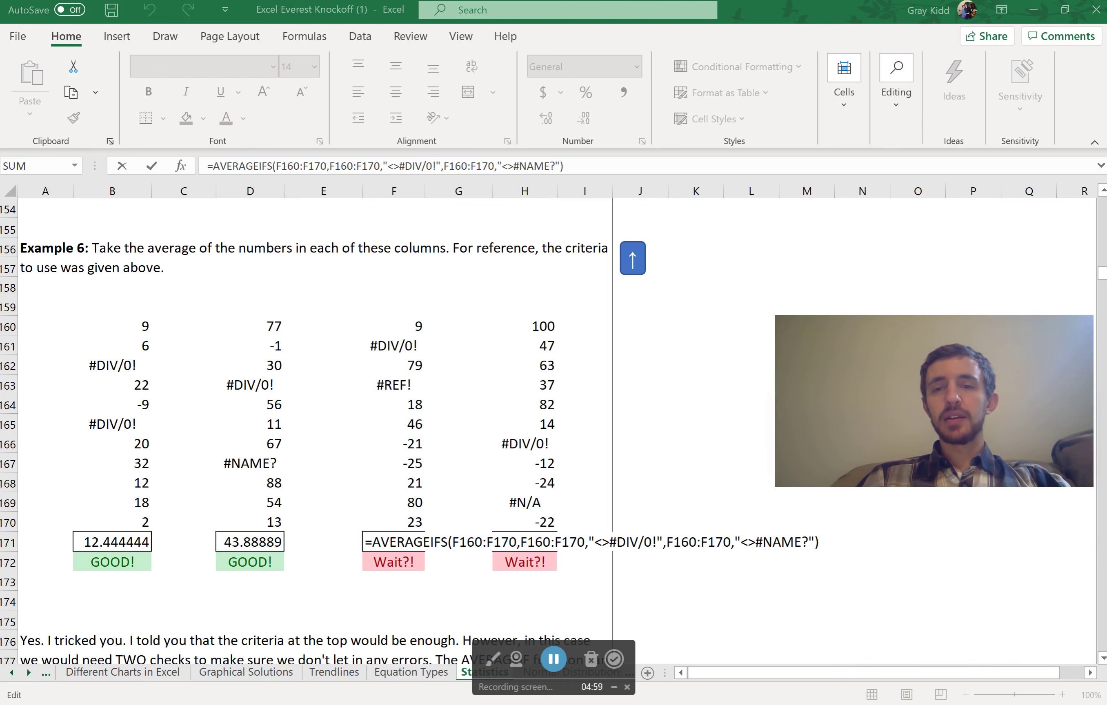
double_click(777, 542)
key(BackSpace)
key(Delete)
text(REF!)
key(Return)
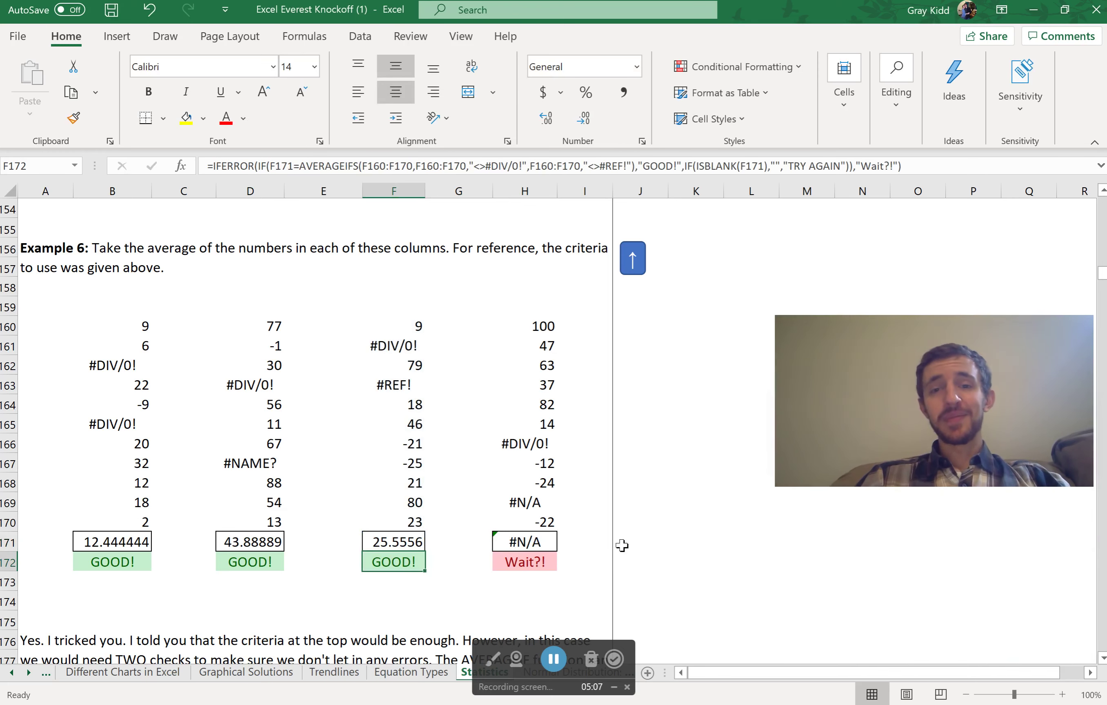
Change H171's second criterion from "<>#NAME?" to "<>#N/A", giving 31.6667.
double_click(556, 545)
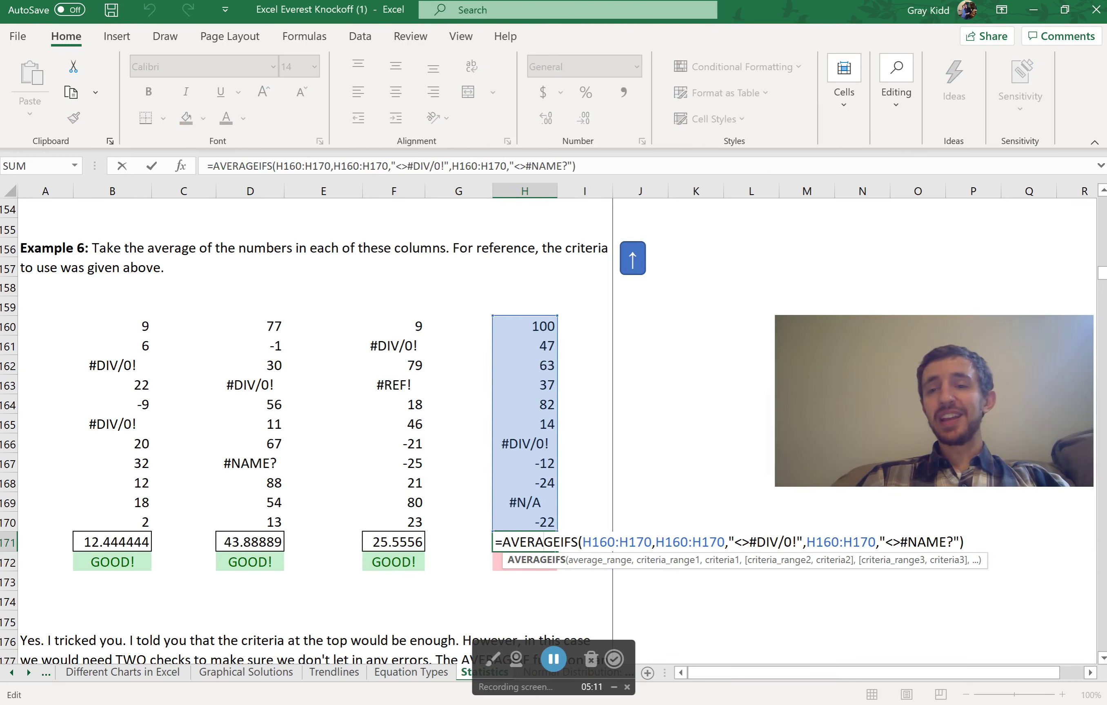
key(Left)
key(Left)
key(BackSpace)
key(BackSpace)
key(BackSpace)
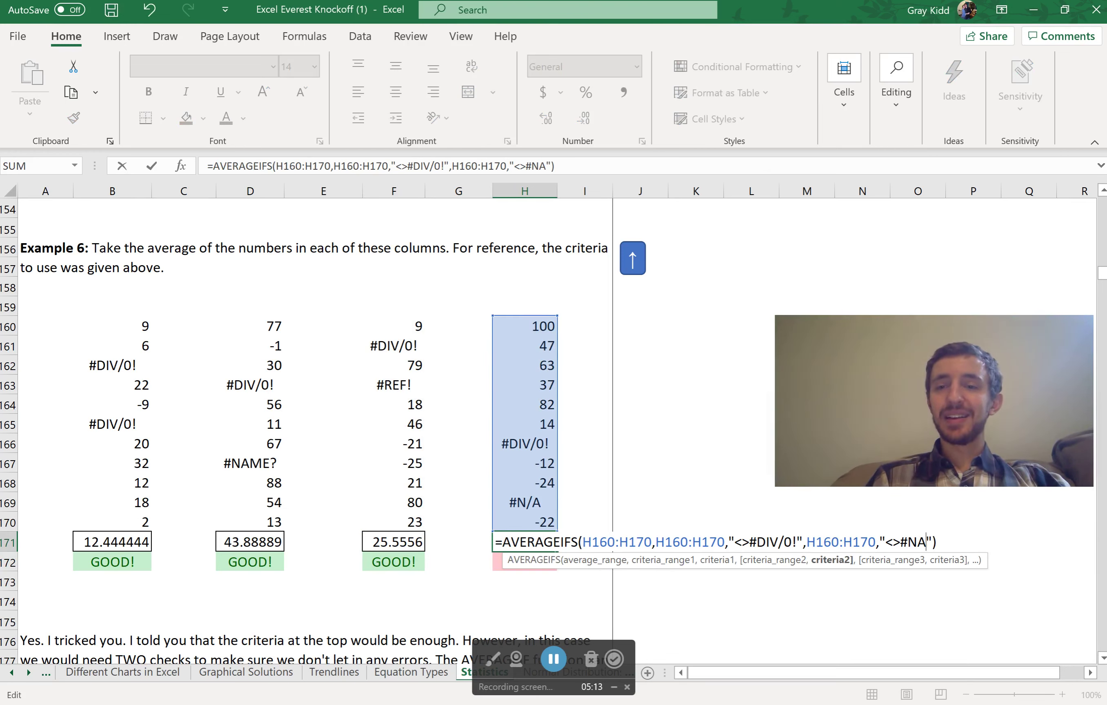
key(BackSpace)
text(/A)
key(Return)
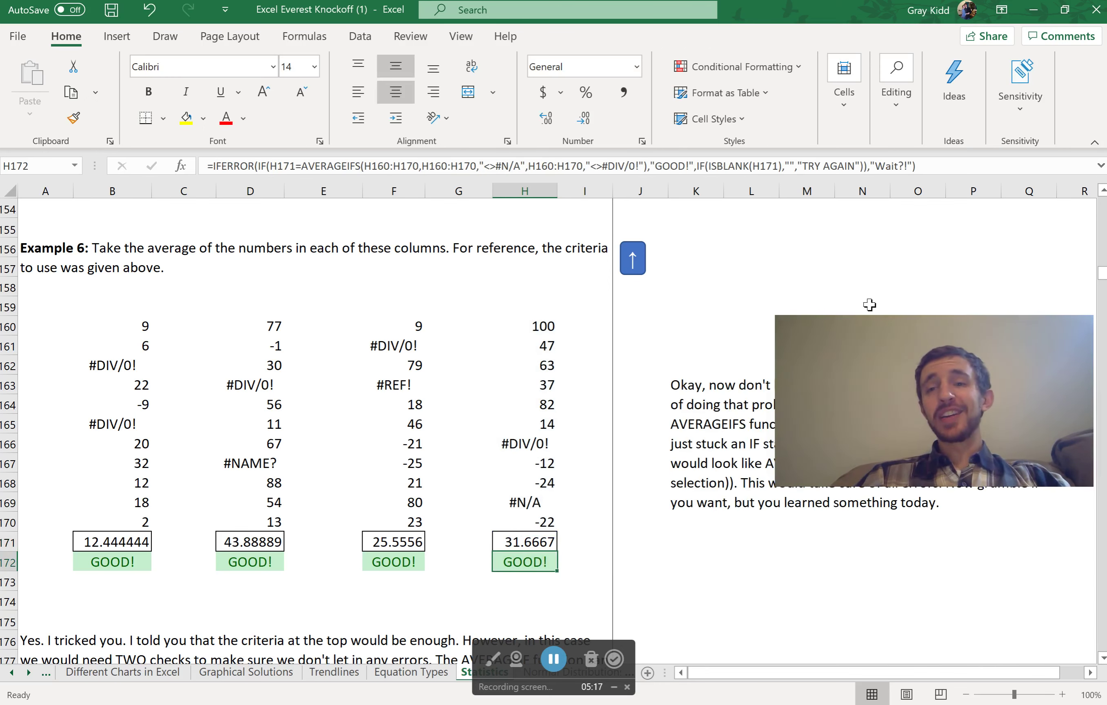
drag(852, 326, 830, 535)
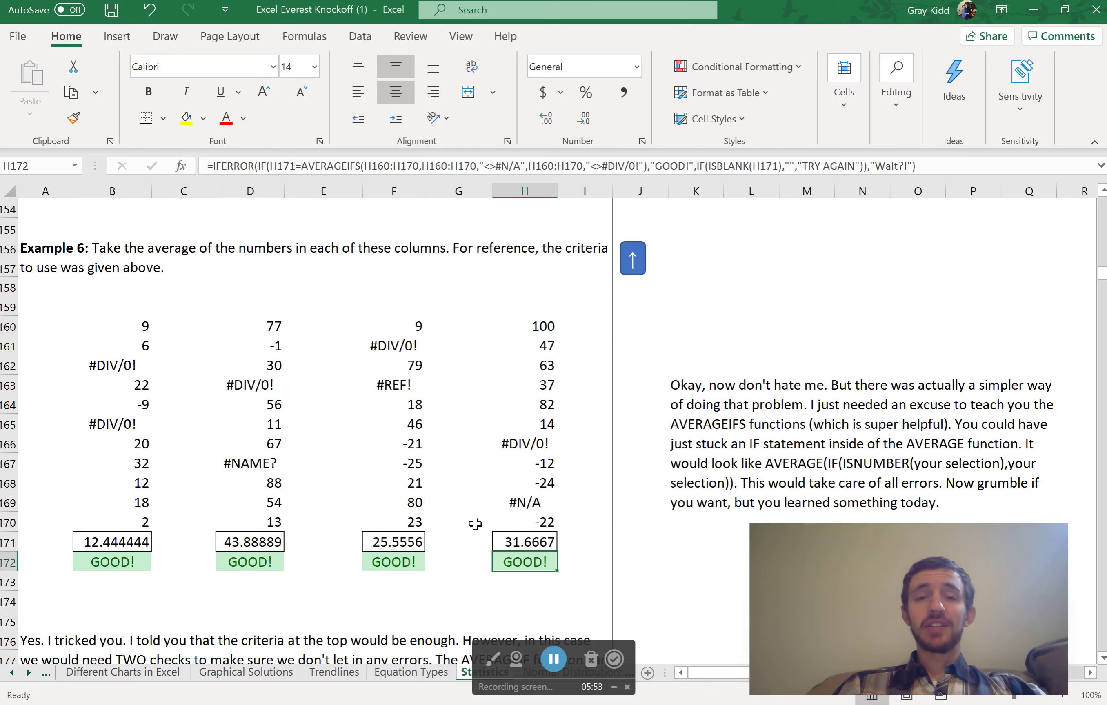
Enter =AVERAGE(IF(ISNUMBER(F160:F170),F160:F170)) in F171, still returning 25.5556.
click(405, 541)
text(=)
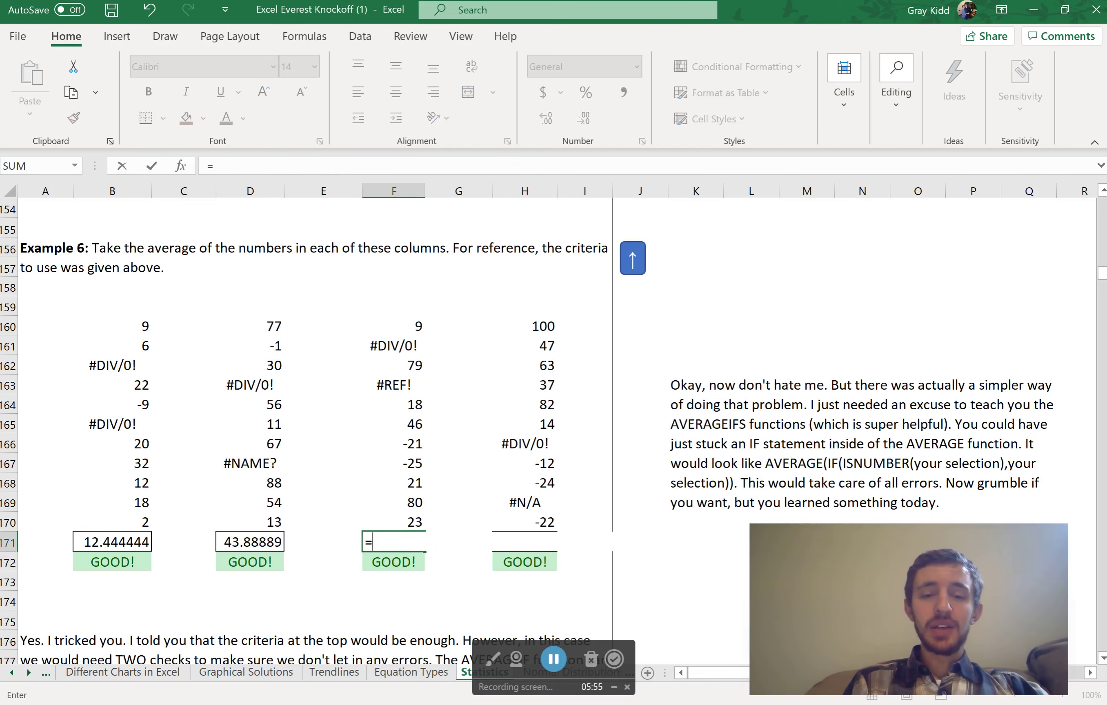
text(AVERAGE()
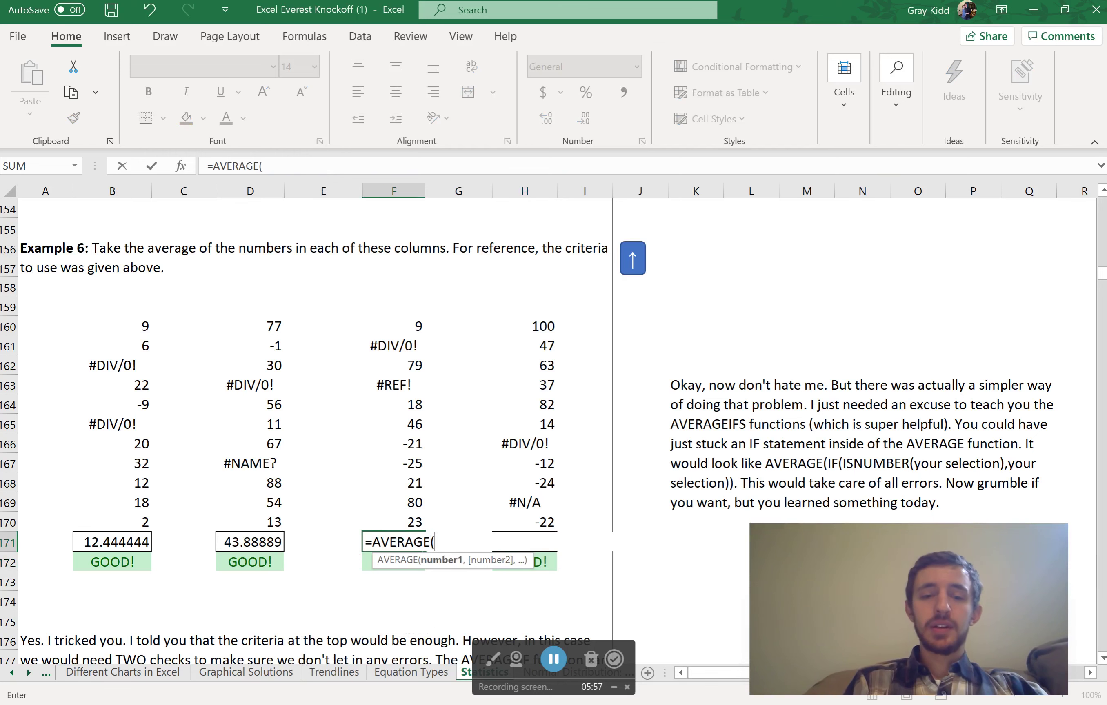
text(IF()
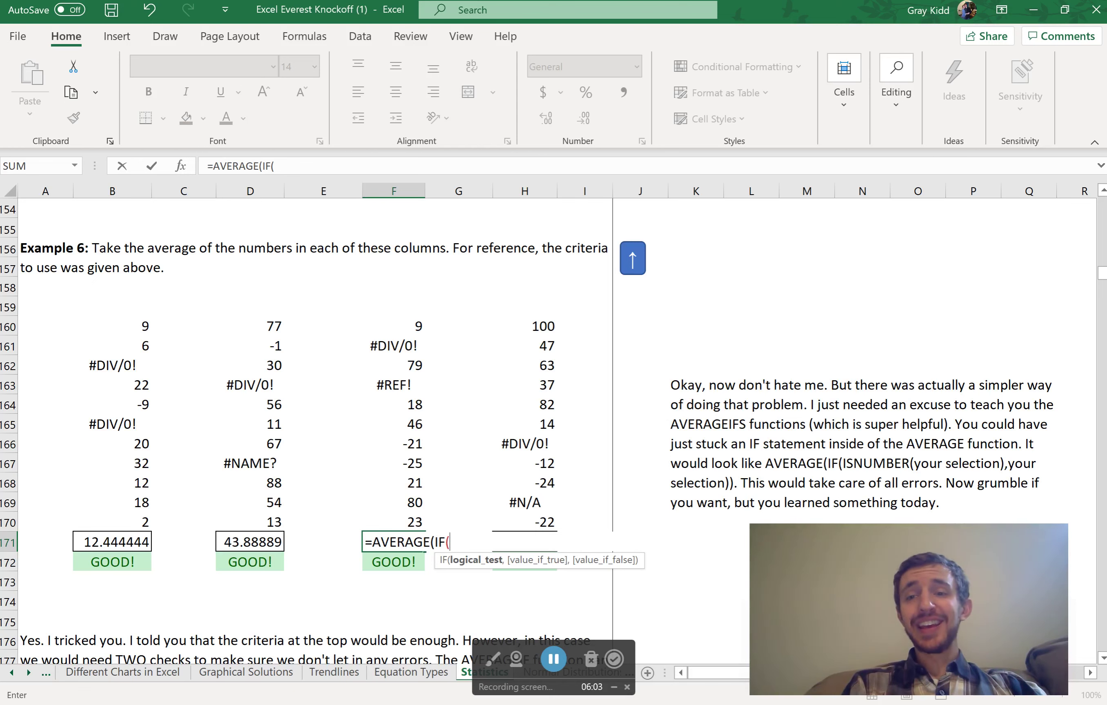
text(ISNUMBER()
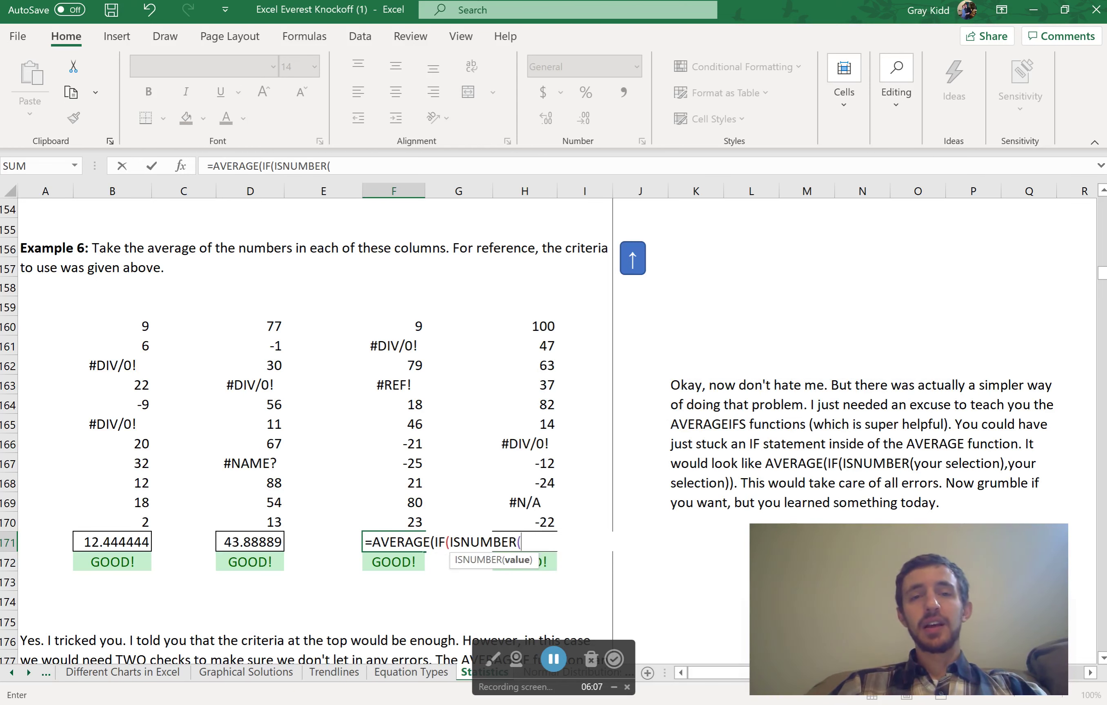
drag(400, 329, 393, 520)
text())
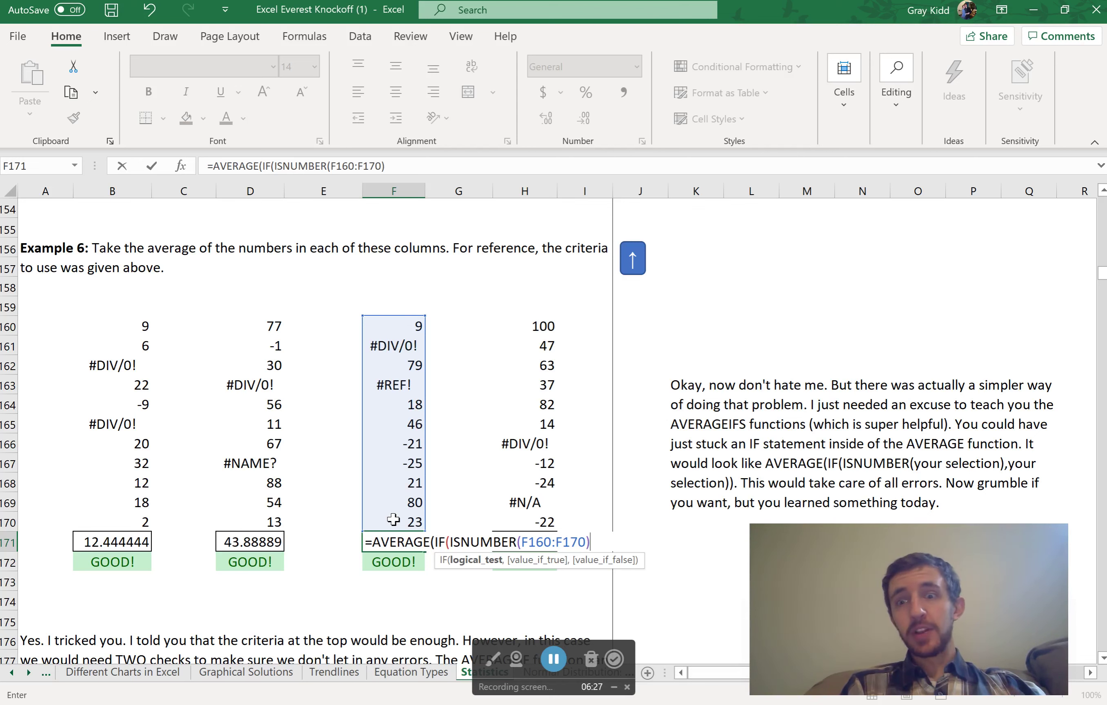
text(,)
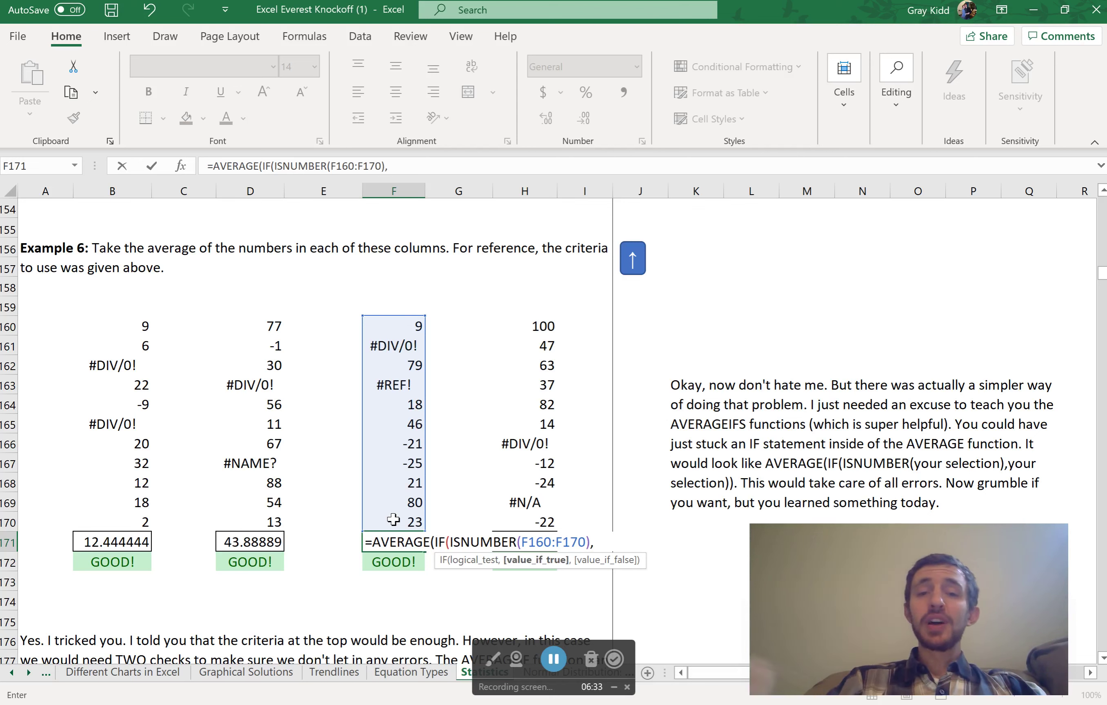
drag(403, 324, 393, 522)
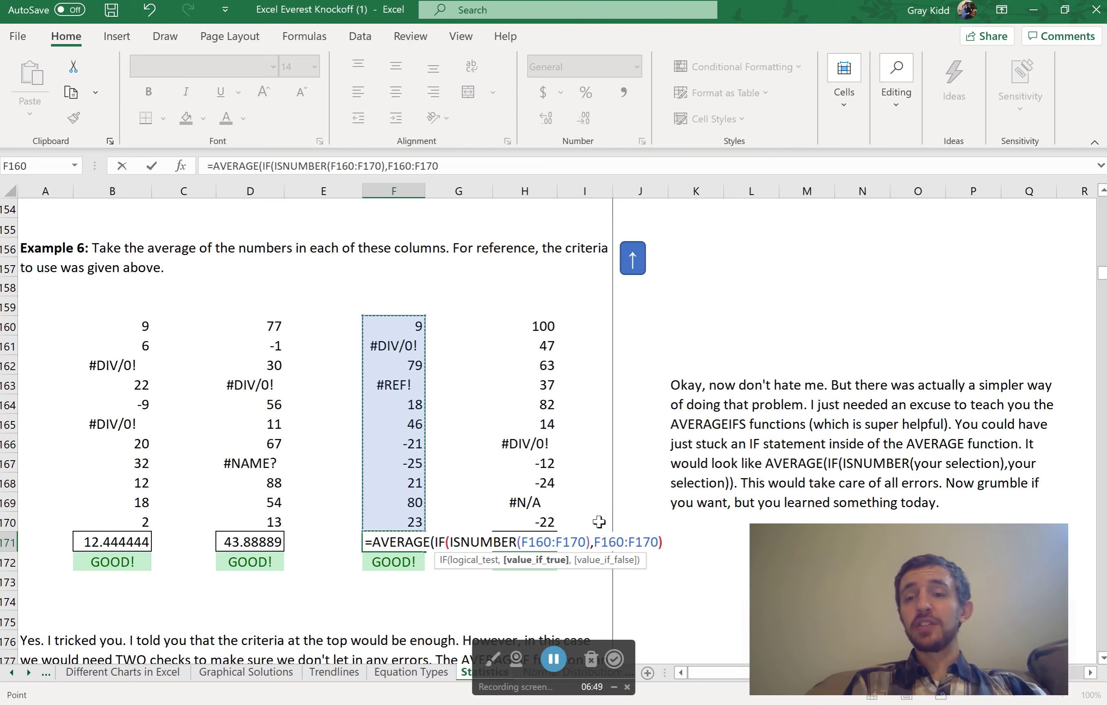
text())
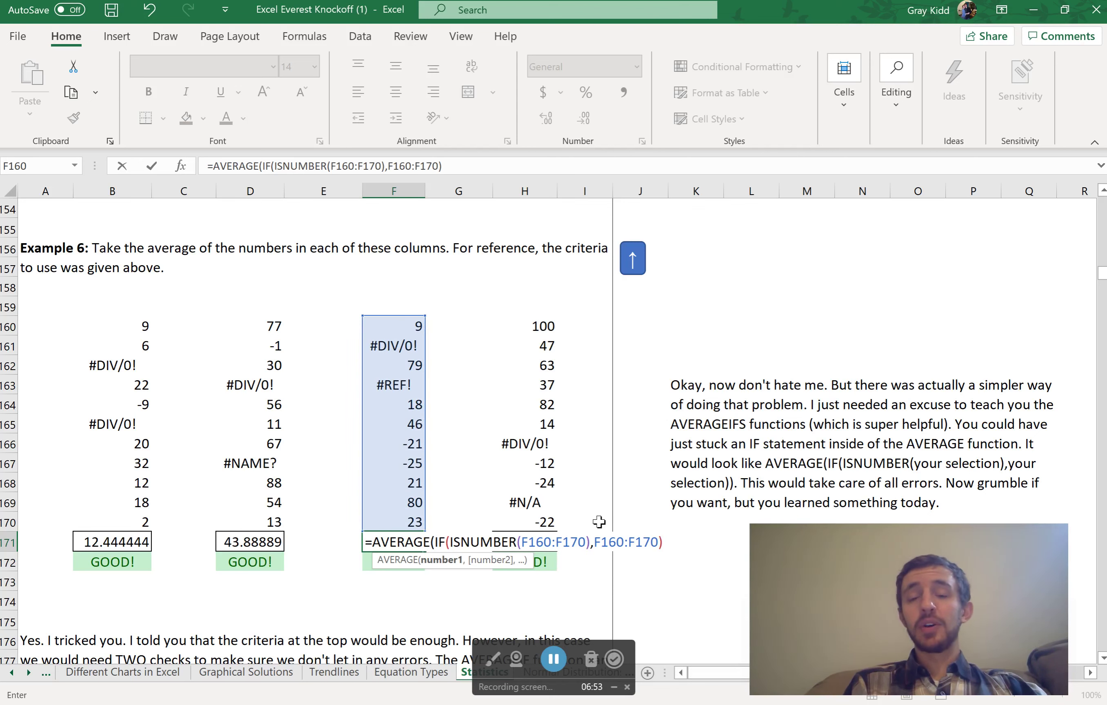
text())
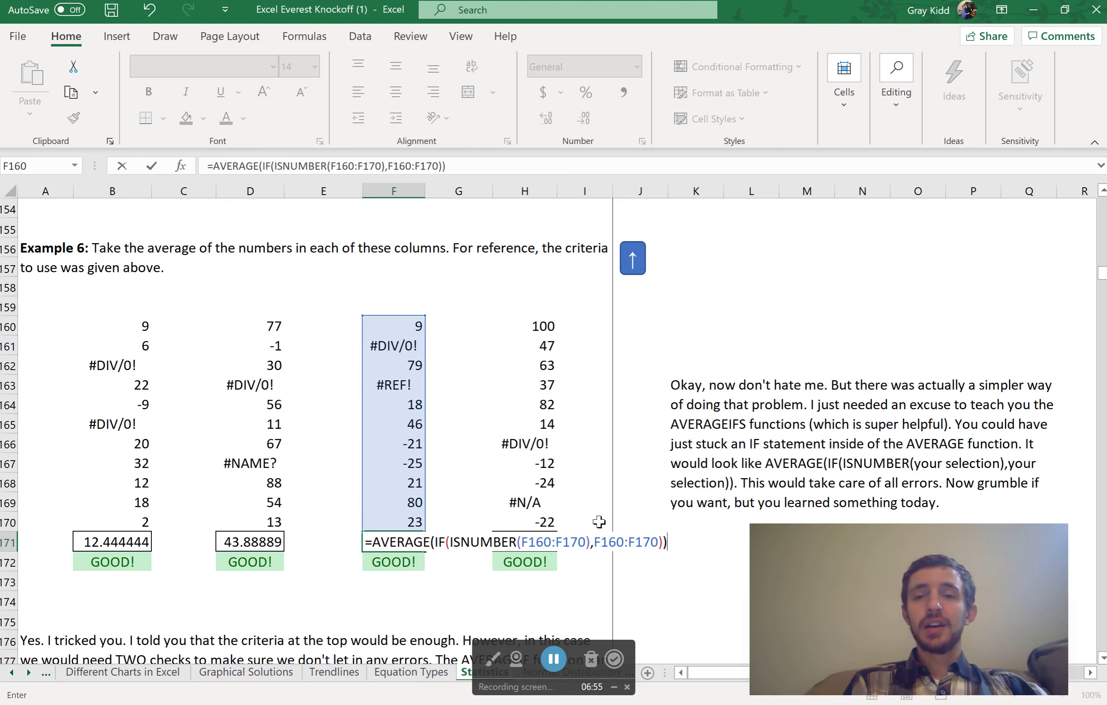
key(Return)
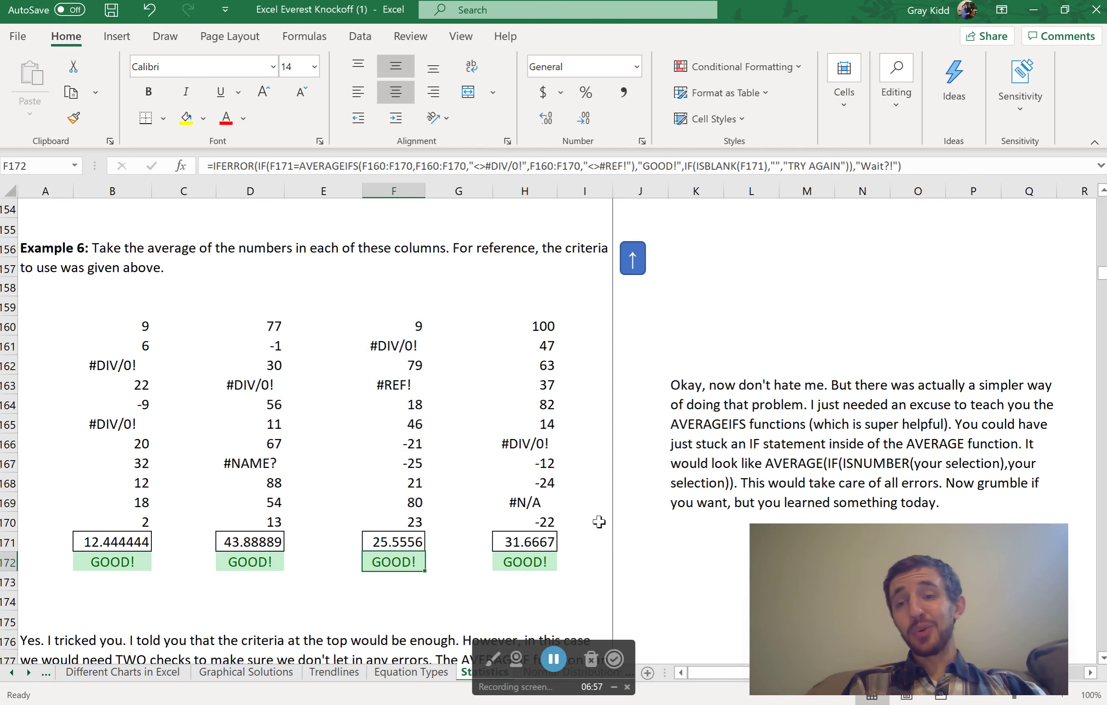